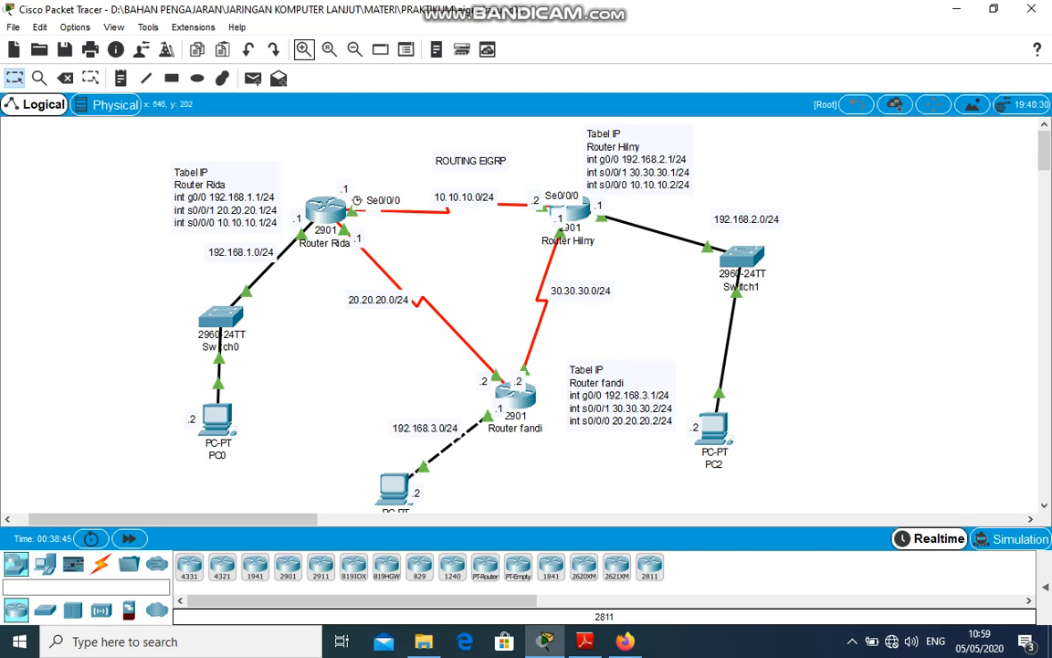
# Change the routing title note above the topology to read ROUTING OSPF.
pyautogui.doubleClick(471, 160)
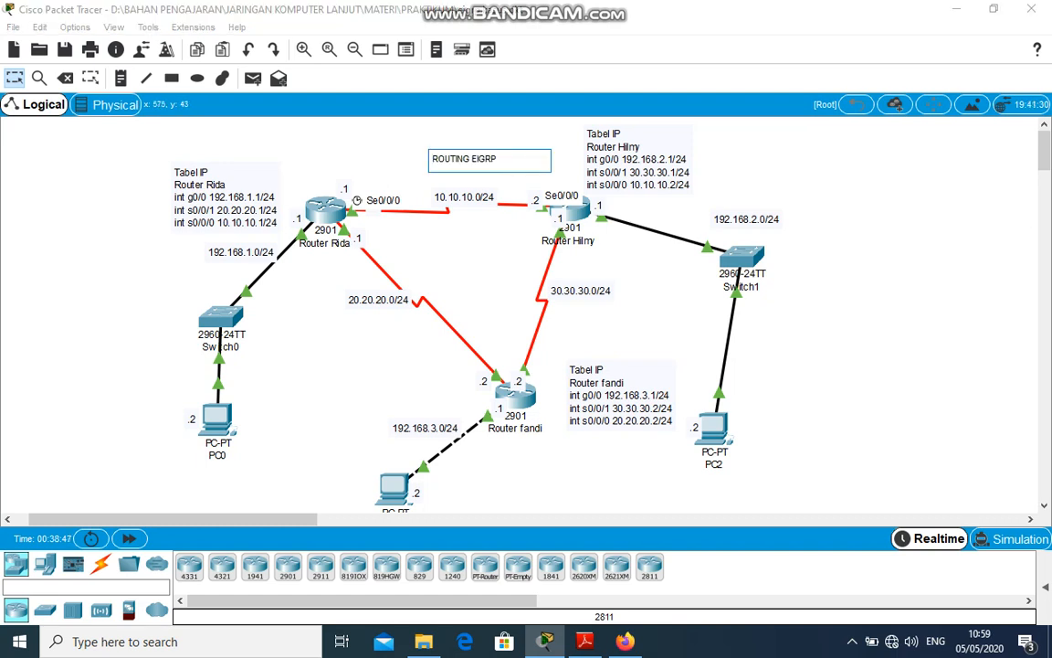
pyautogui.doubleClick(483, 159)
pyautogui.write('OSPF')
pyautogui.click(843, 403)
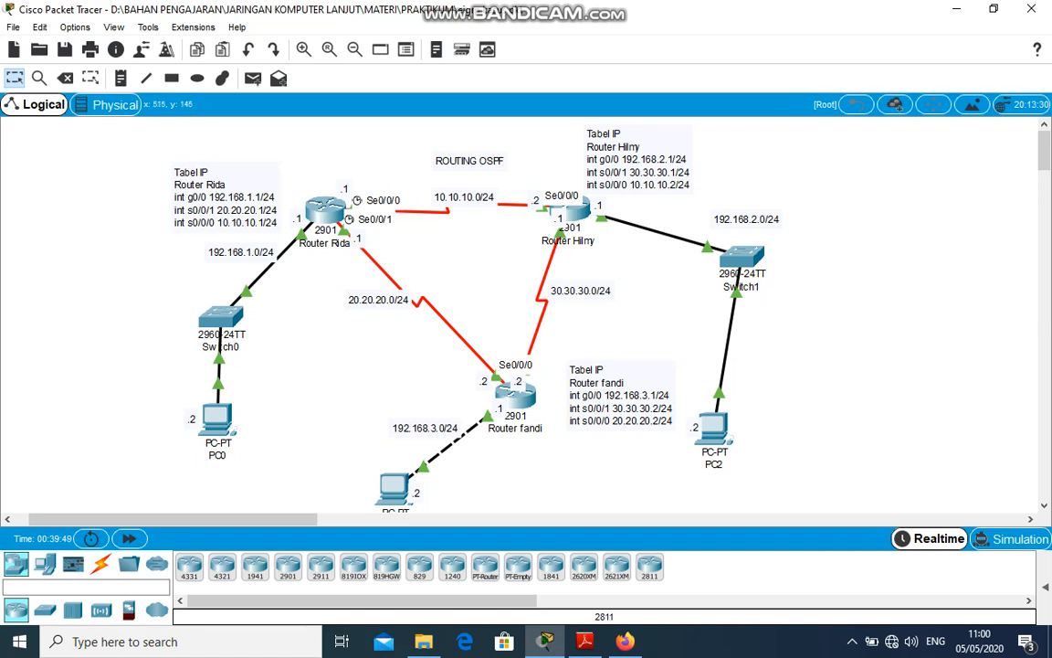
# Open the command line of the router connected to Switch0 and enter global configuration mode.
pyautogui.click(324, 212)
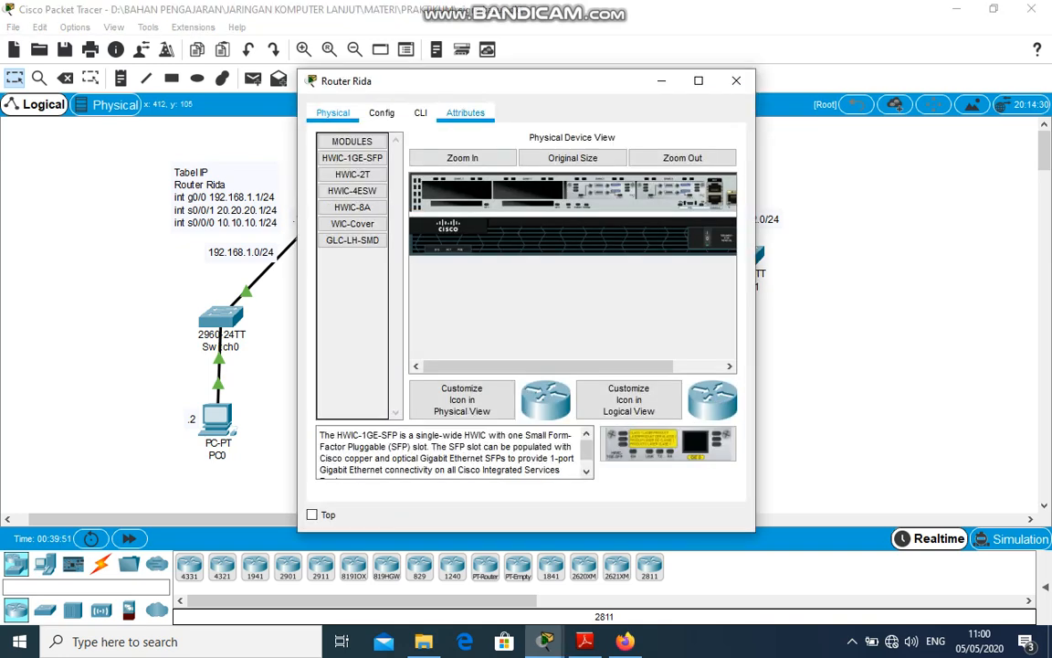
pyautogui.moveTo(462, 82); pyautogui.dragTo(638, 103)
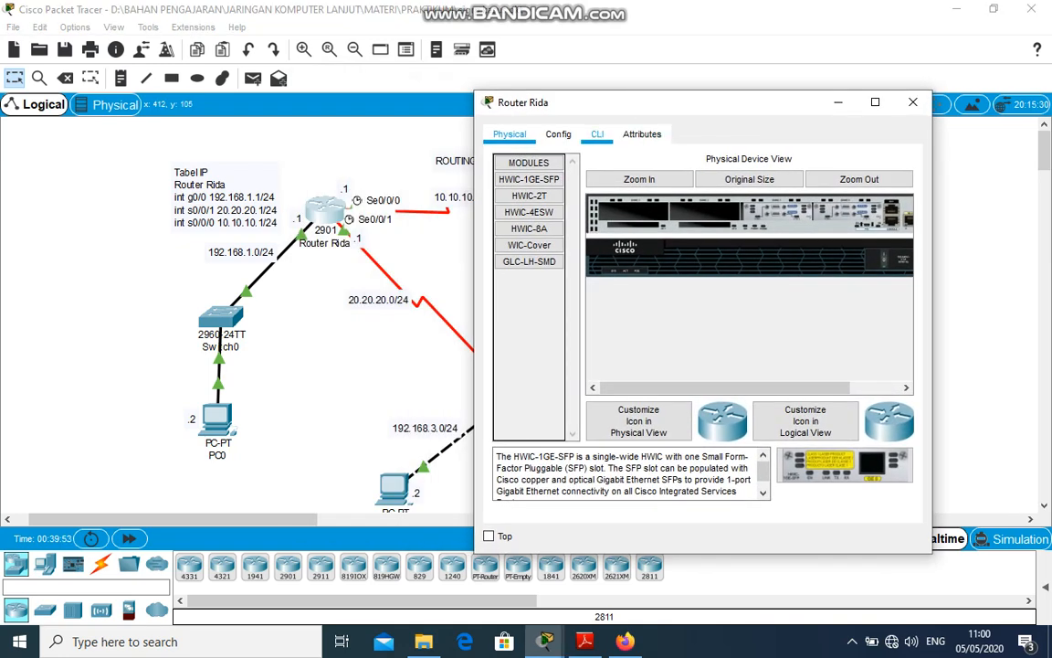
pyautogui.click(597, 134)
pyautogui.press('Return')
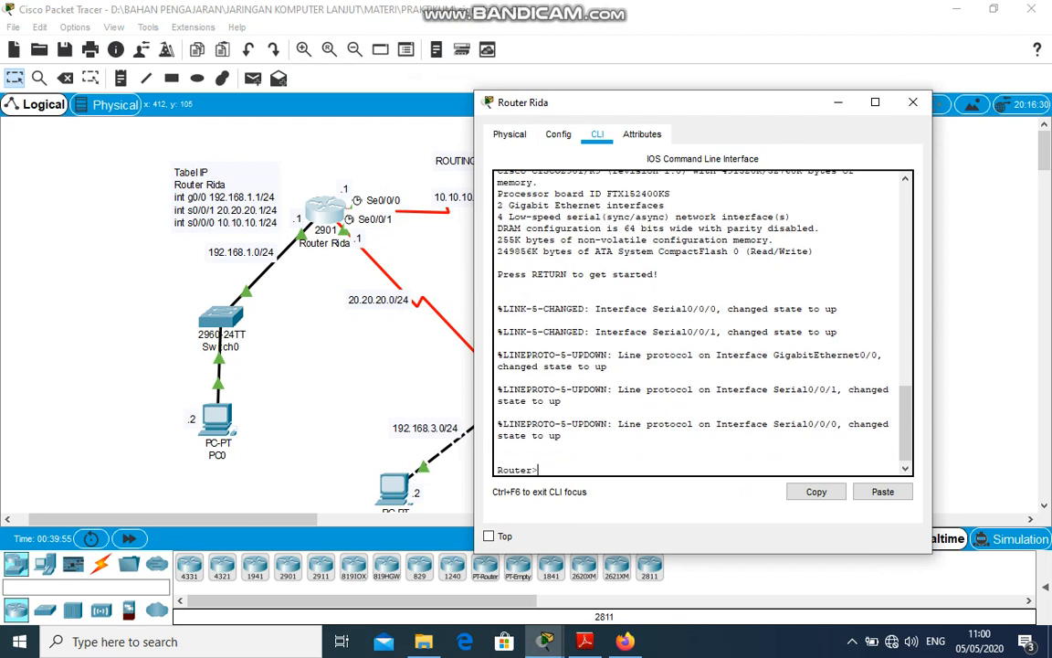
pyautogui.write('en')
pyautogui.press('Return')
pyautogui.write('co')
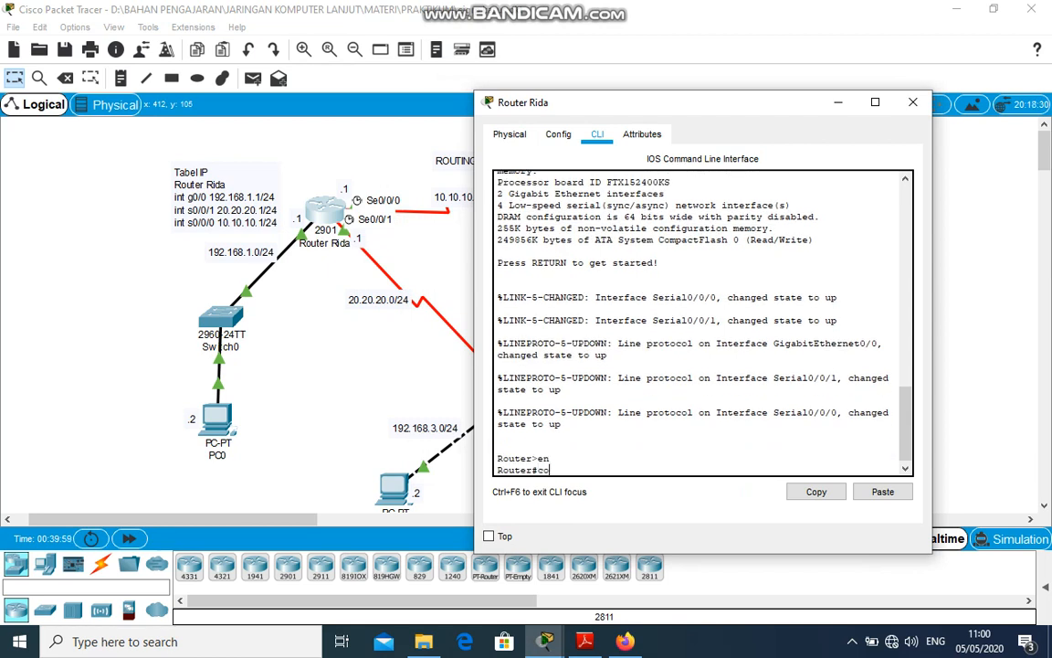
pyautogui.write('nf ter')
pyautogui.press('Return')
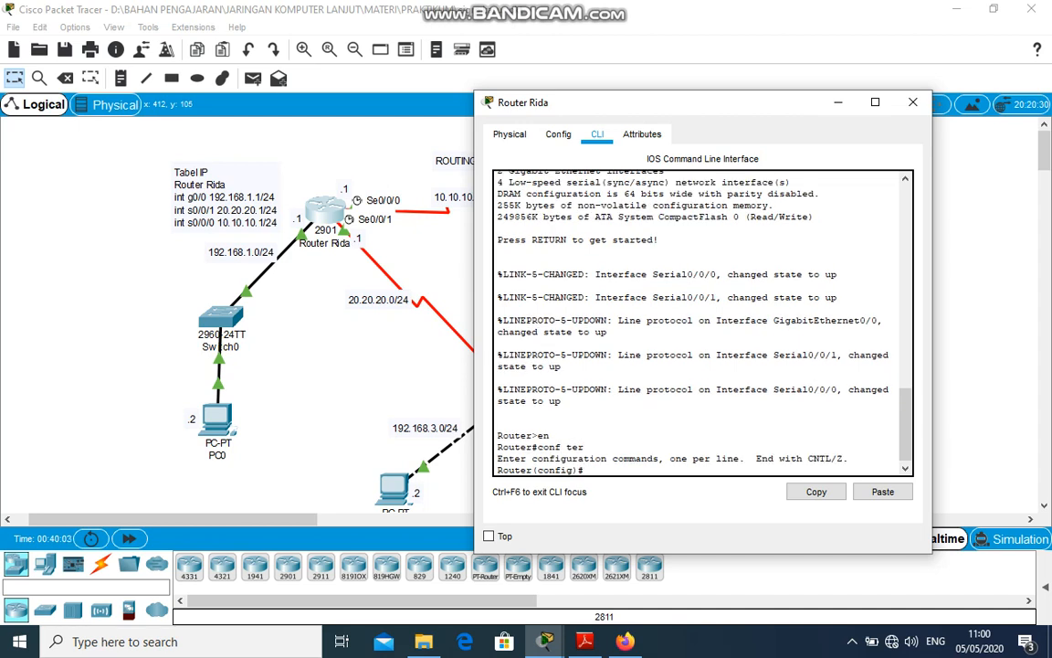
# Remove EIGRP process 10 from the router connected to Switch0 and start OSPF process 1.
pyautogui.write('no router eigrp 10')
pyautogui.press('Return')
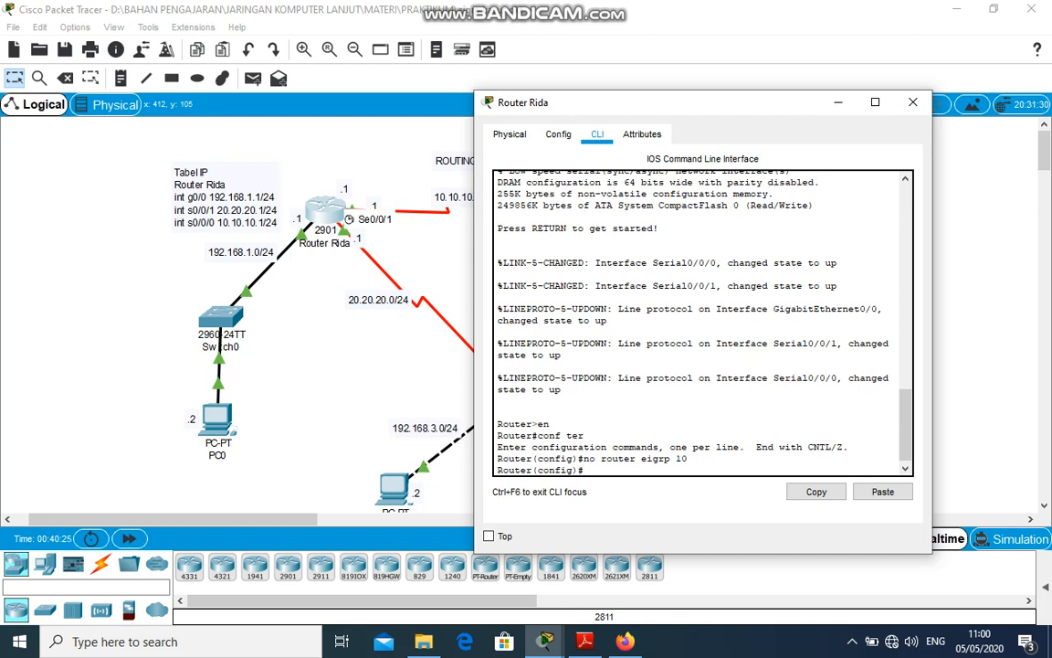
pyautogui.write('router ospf 1')
pyautogui.press('Return')
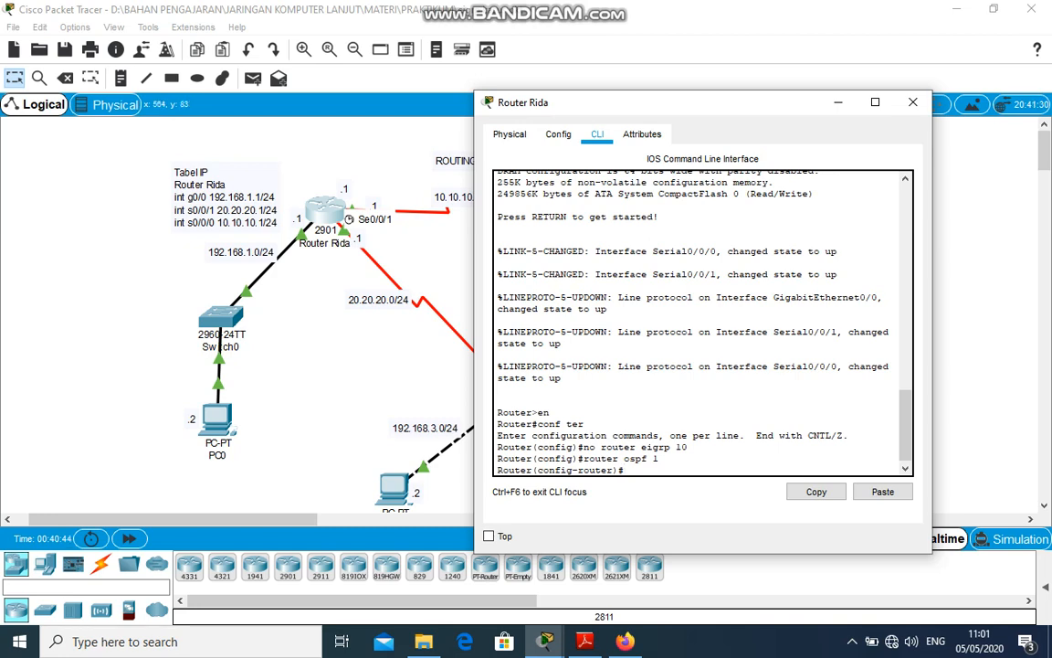
# Advertise networks 10.10.10.0 and 20.20.20.0 with wildcard mask 0.0.0.3 in OSPF area 0.
pyautogui.moveTo(585, 97); pyautogui.dragTo(496, 88)
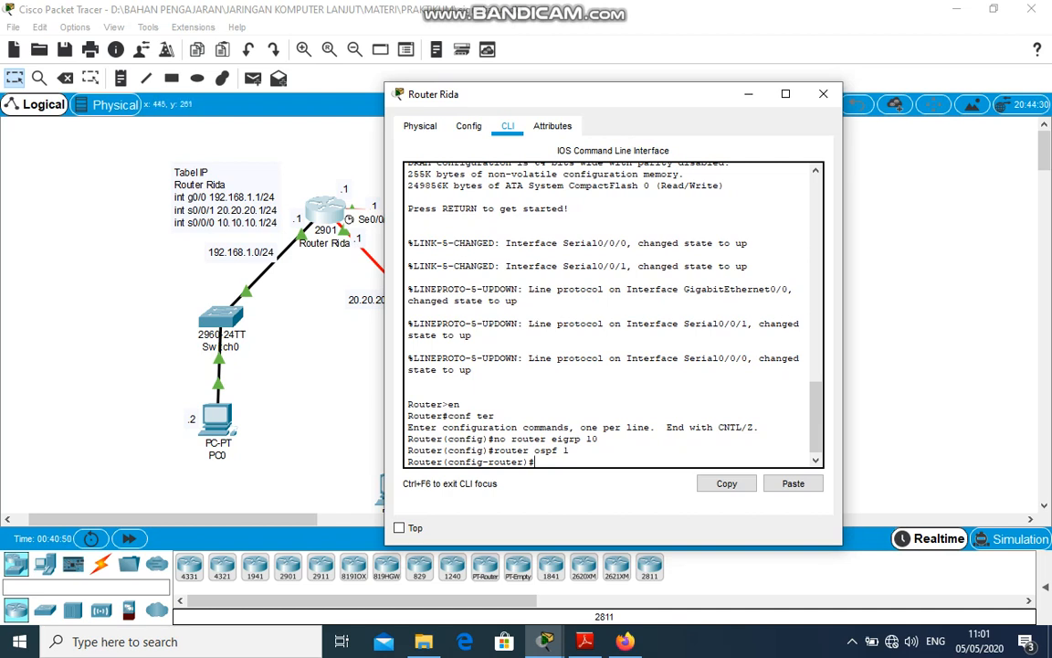
pyautogui.write('network 10.10.10.0')
pyautogui.write('0.0.0.')
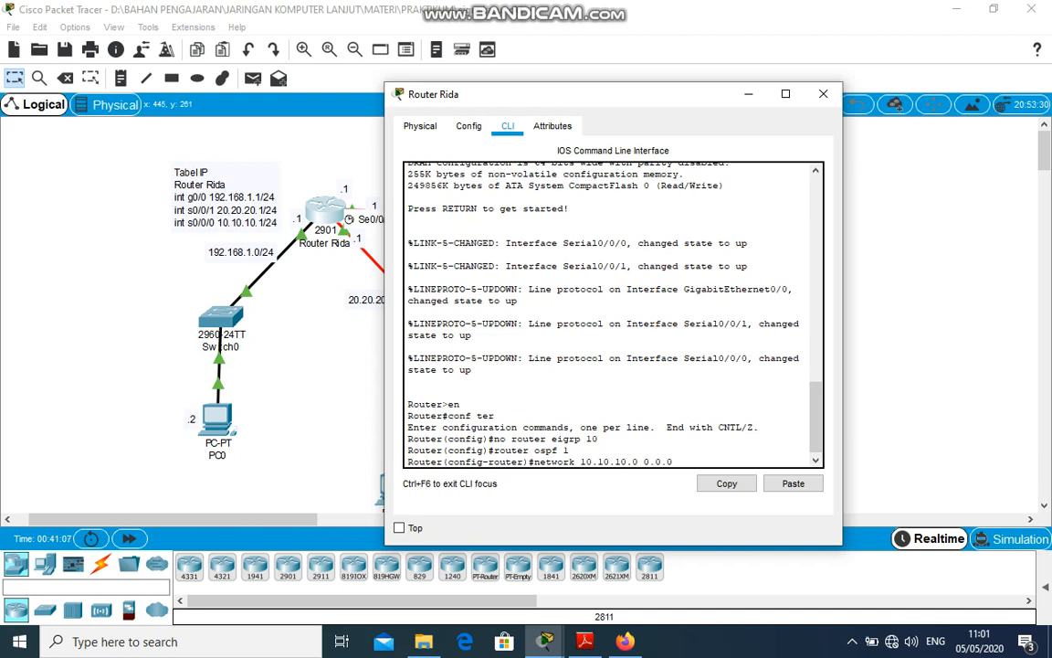
pyautogui.write('3 area')
pyautogui.write('0')
pyautogui.press('Return')
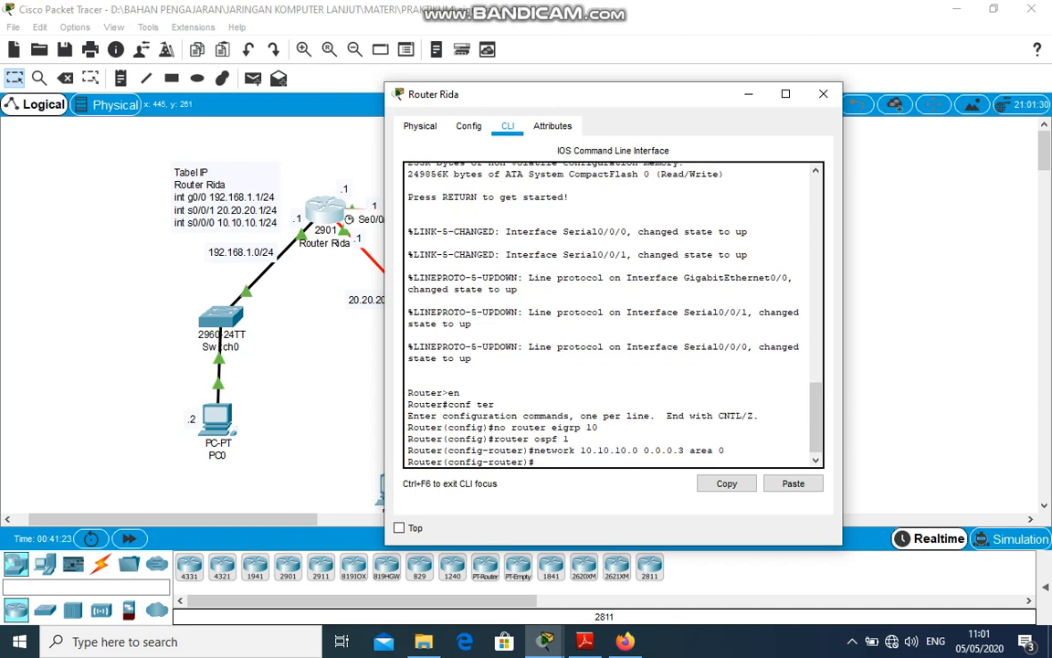
pyautogui.write('network 20.20.20.0 0.0.0.3')
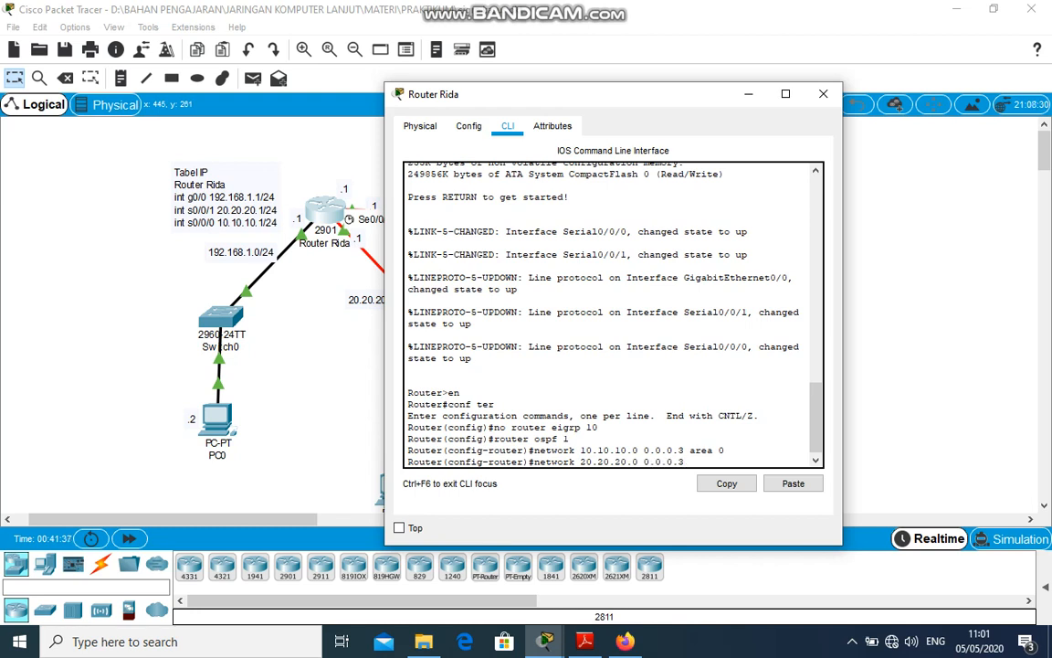
pyautogui.write(' area 0')
pyautogui.press('Return')
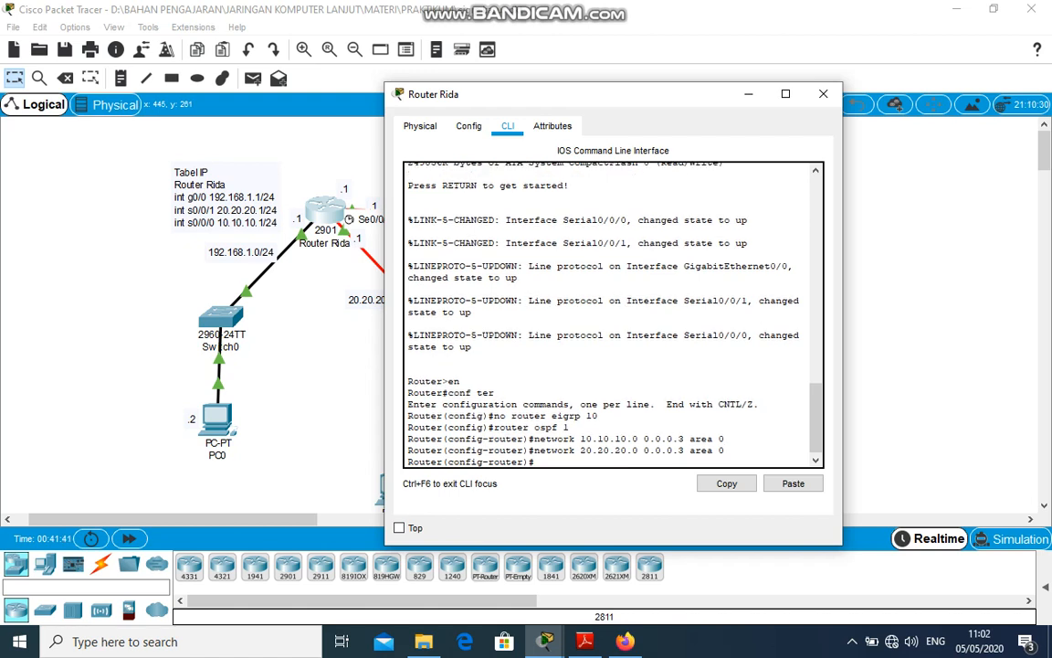
# Advertise the LAN network 192.168.1.0 with wildcard mask 0.0.0.3 in OSPF area 1.
pyautogui.write('network 192.168.1.0 0.0.0.3')
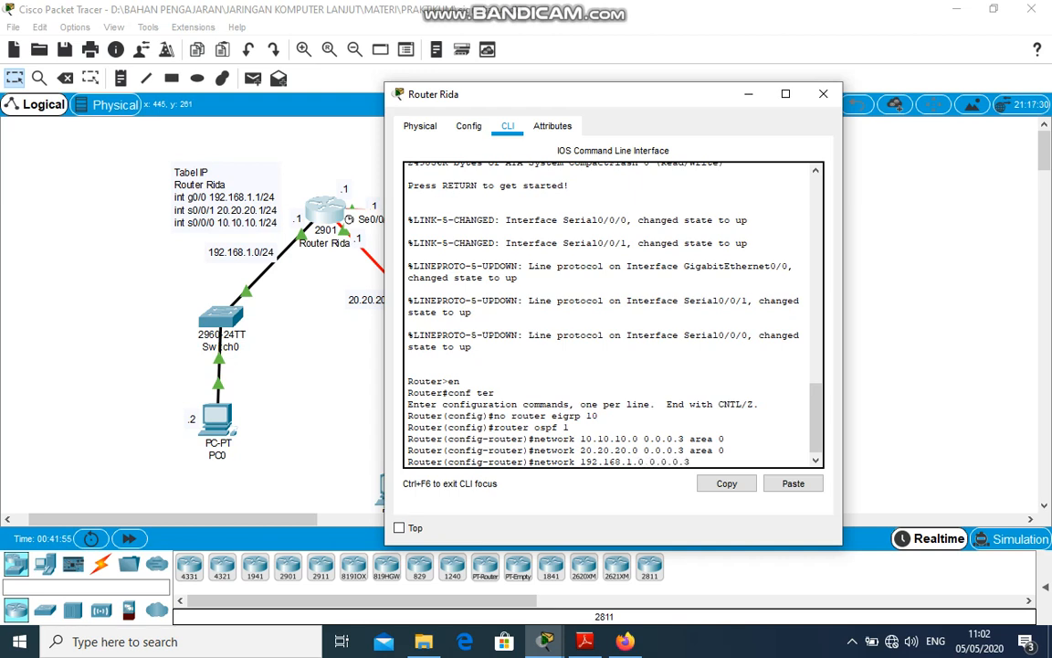
pyautogui.write(' area 1')
pyautogui.press('Return')
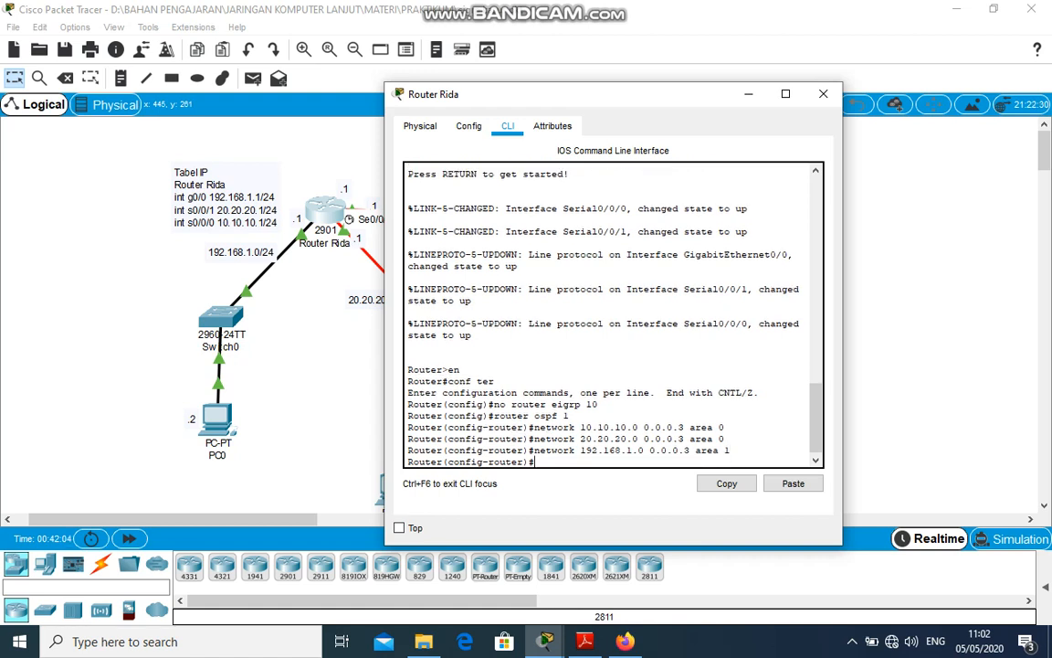
# Exit configuration mode on the router connected to Switch0 and save its configuration with write.
pyautogui.write('end')
pyautogui.press('Return')
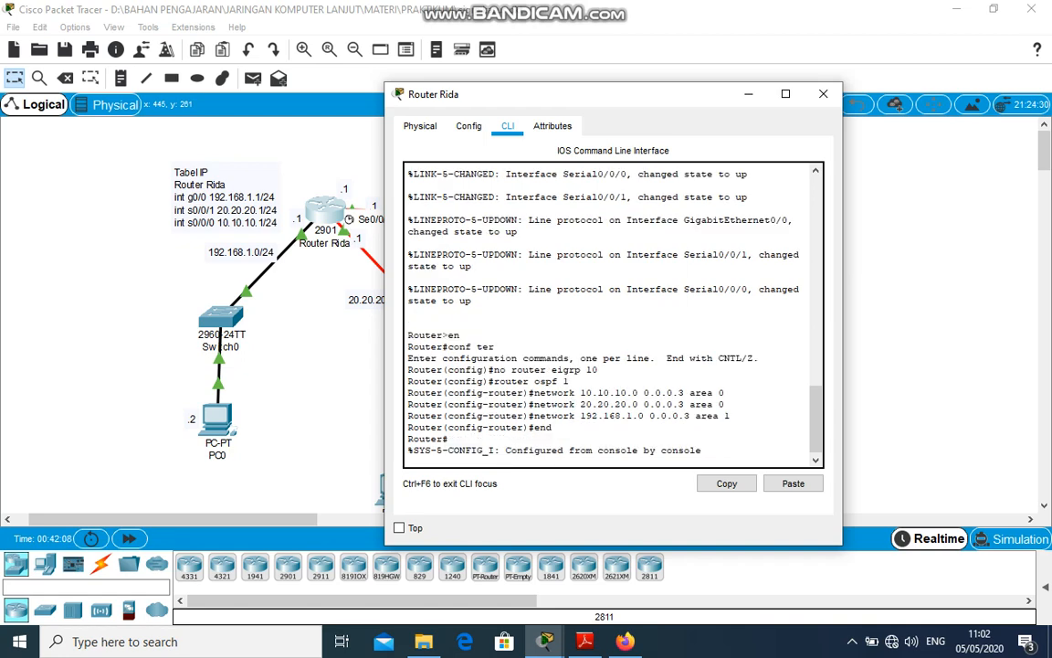
pyautogui.write('write')
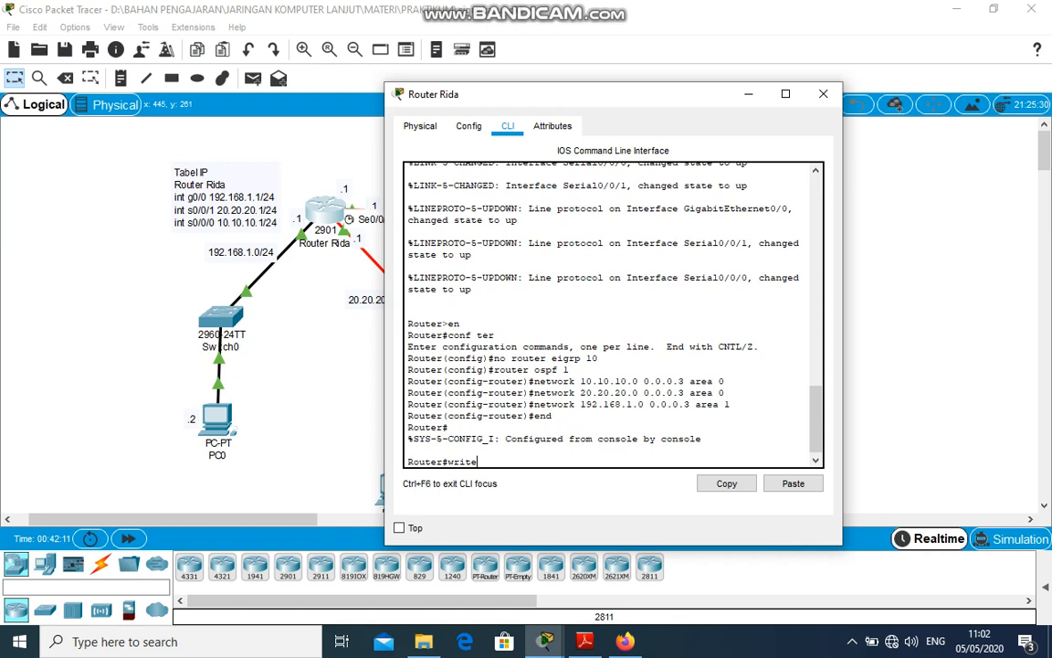
pyautogui.press('Return')
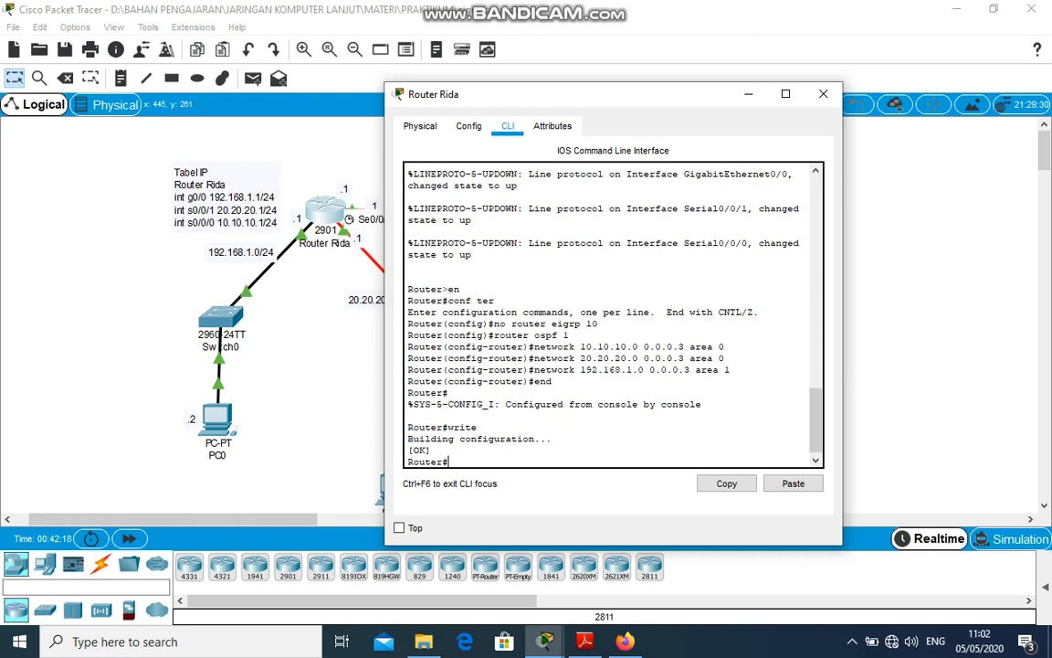
# Display the full IP routing table of the router connected to Switch0 and minimize its window.
pyautogui.write('sh ip route')
pyautogui.press('Return')
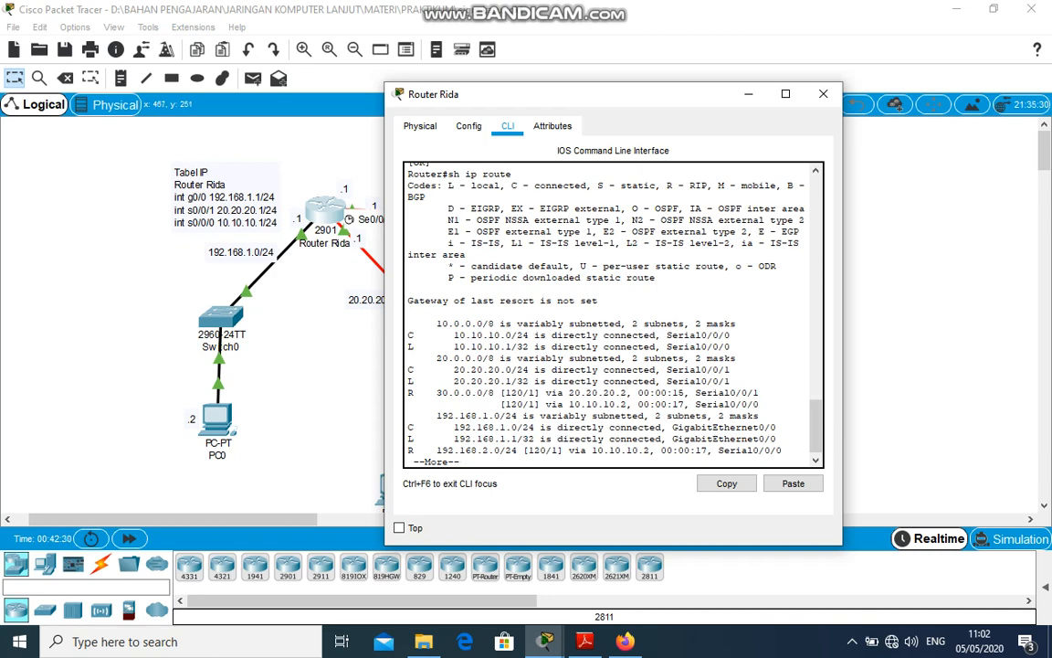
pyautogui.press('space')
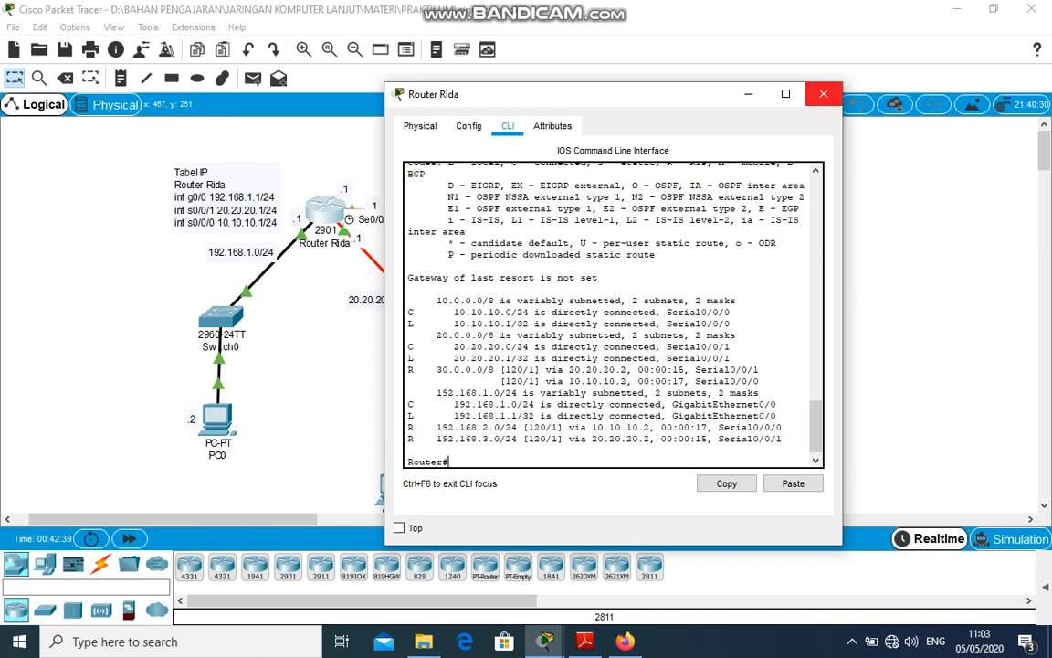
pyautogui.click(748, 93)
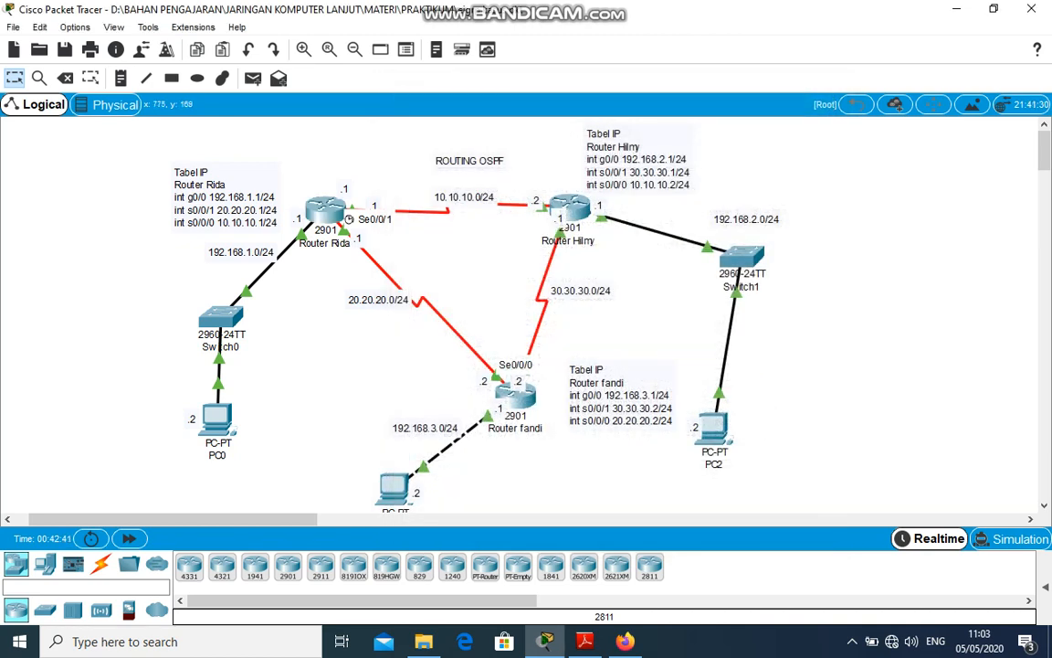
# Open the command line of the router connected to Switch1 and enter global configuration mode.
pyautogui.click(568, 206)
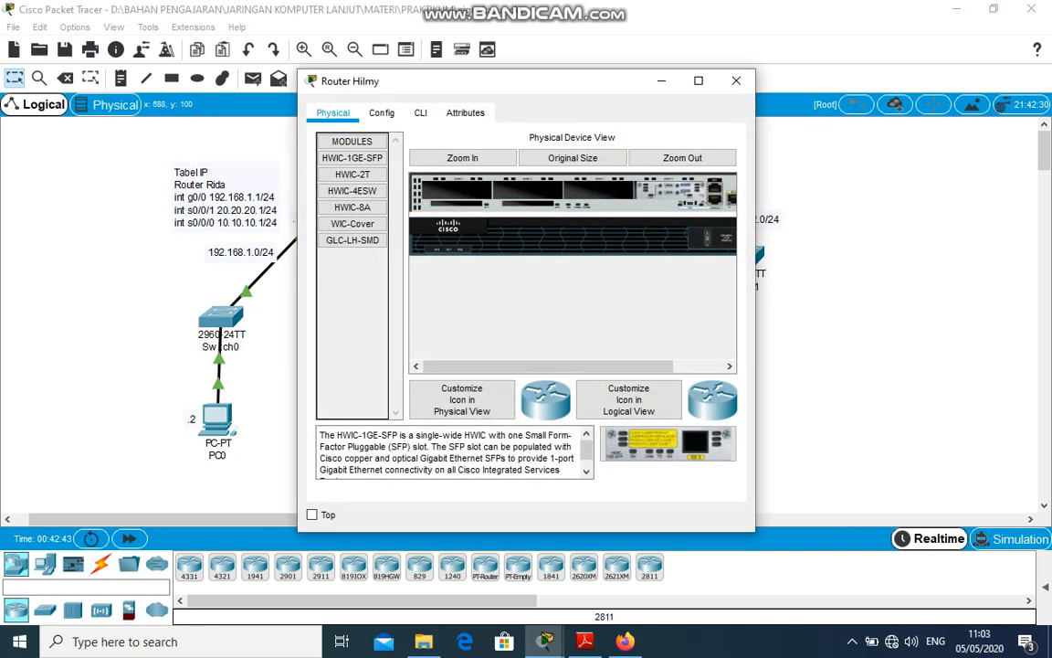
pyautogui.moveTo(552, 83); pyautogui.dragTo(332, 92)
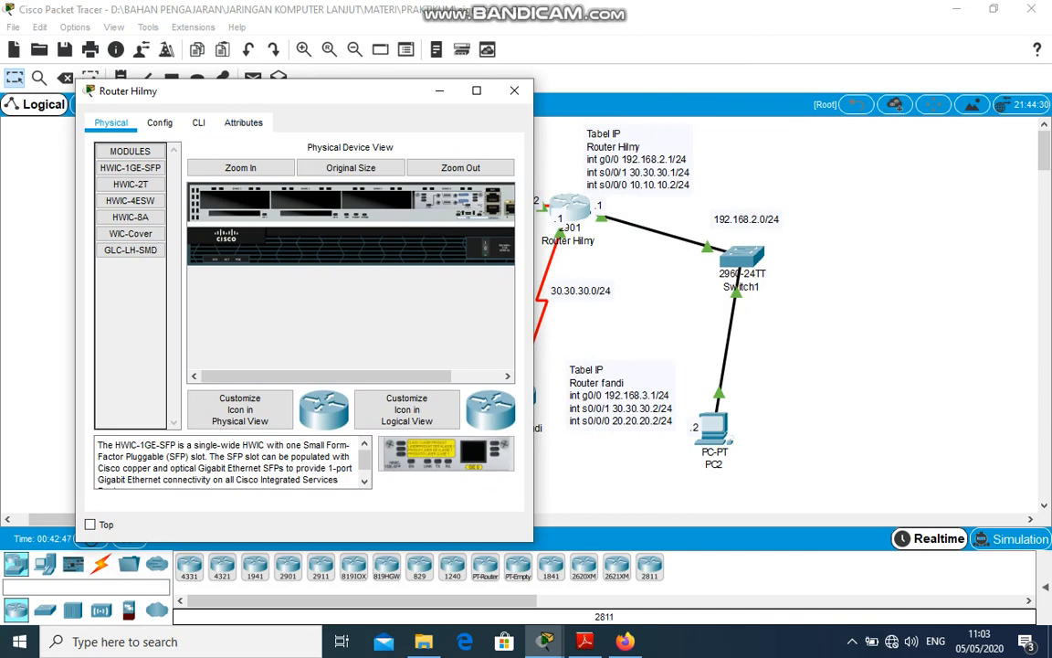
pyautogui.click(198, 122)
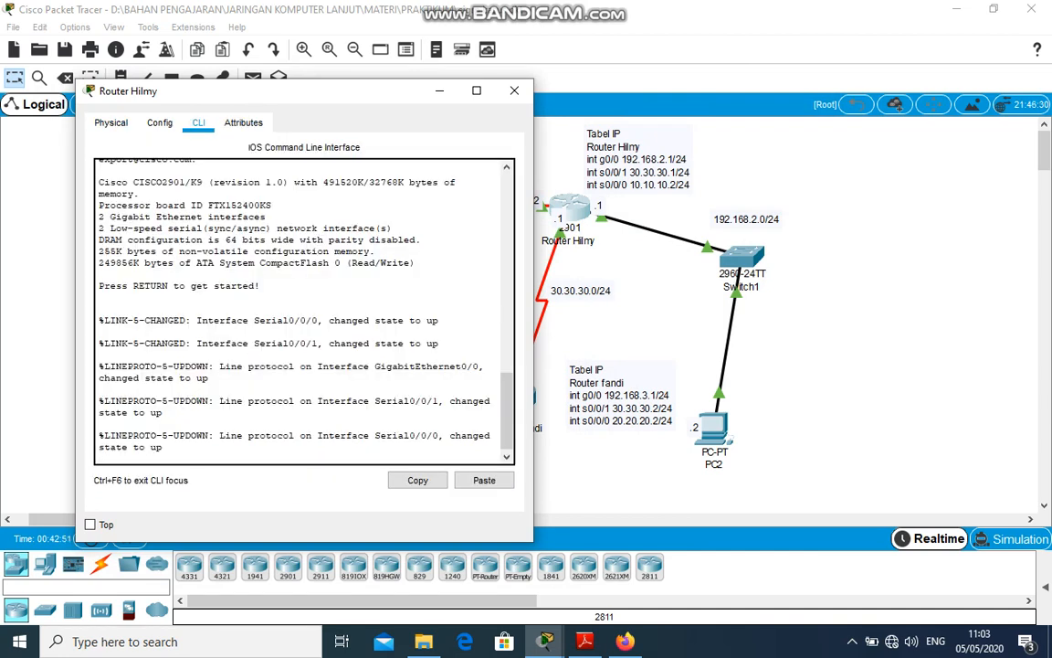
pyautogui.press('Return')
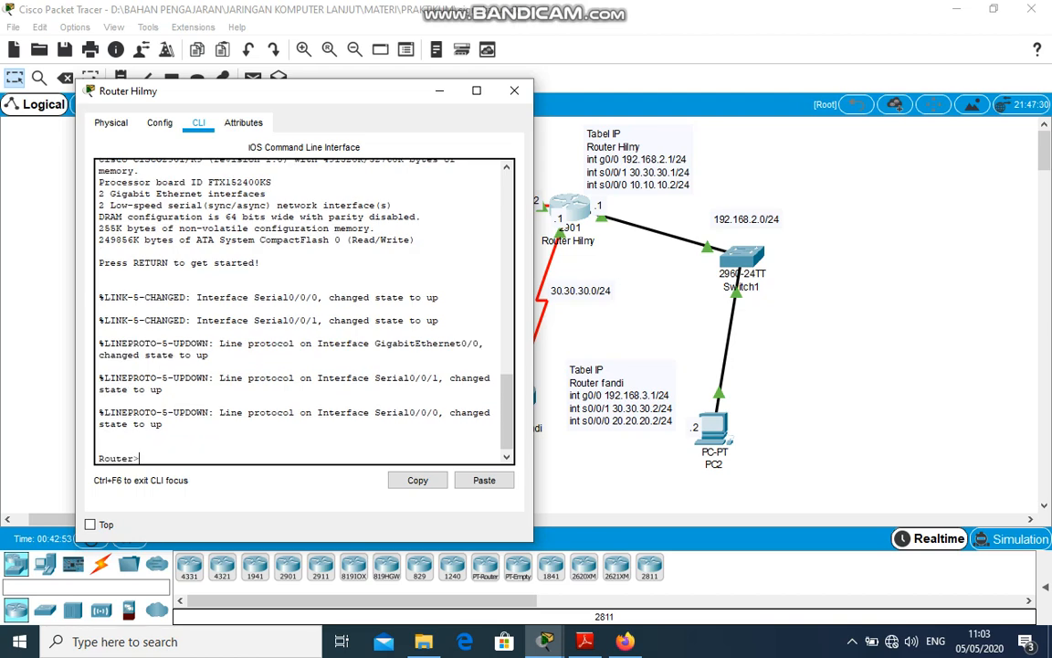
pyautogui.write('en')
pyautogui.press('Return')
pyautogui.write('con')
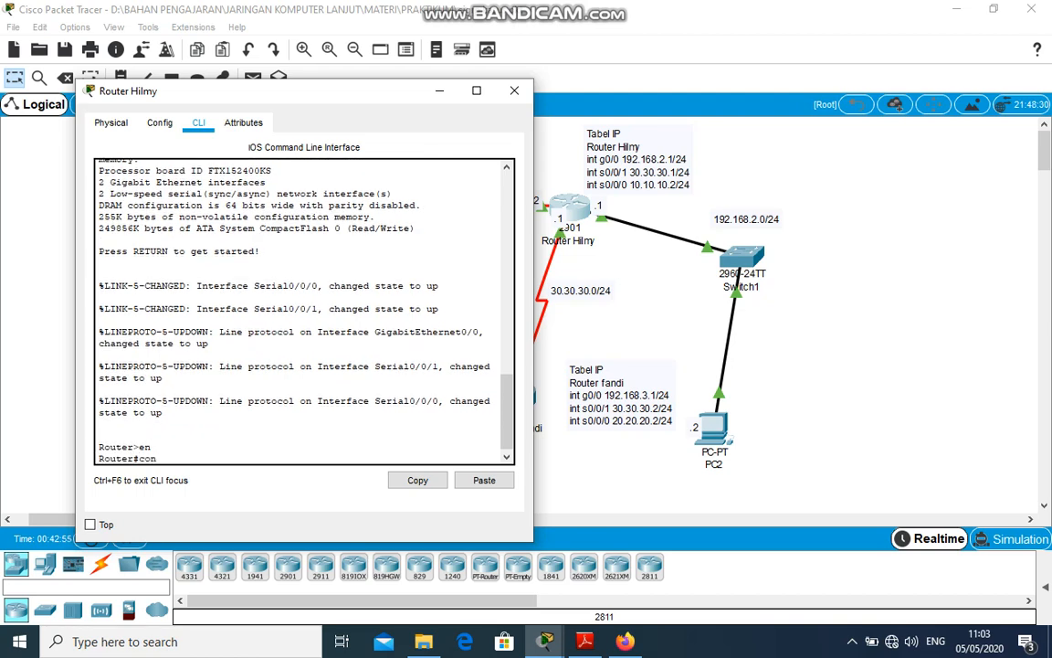
pyautogui.write('f ter')
pyautogui.press('Return')
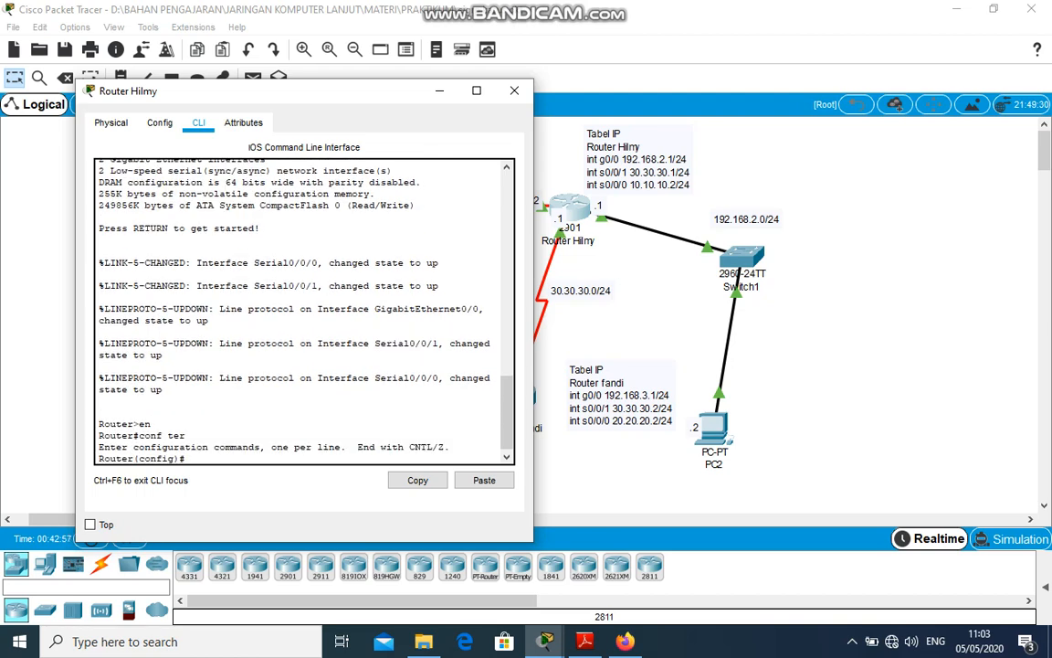
# Remove EIGRP process 10 from the router connected to Switch1 and start OSPF process 1.
pyautogui.write('no router eigrp 10')
pyautogui.press('Return')
pyautogui.write('router')
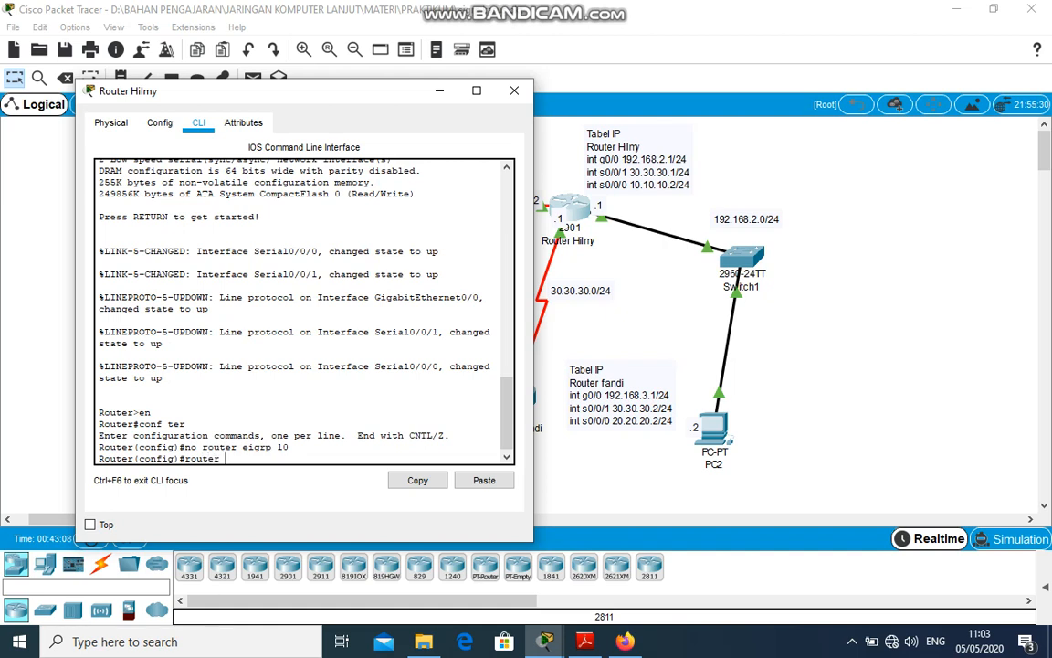
pyautogui.write(' ospf 1')
pyautogui.press('Return')
# Advertise networks 10.10.10.0 and 30.30.30.0 with wildcard mask 0.0.0.3 in OSPF area 0.
pyautogui.write('network')
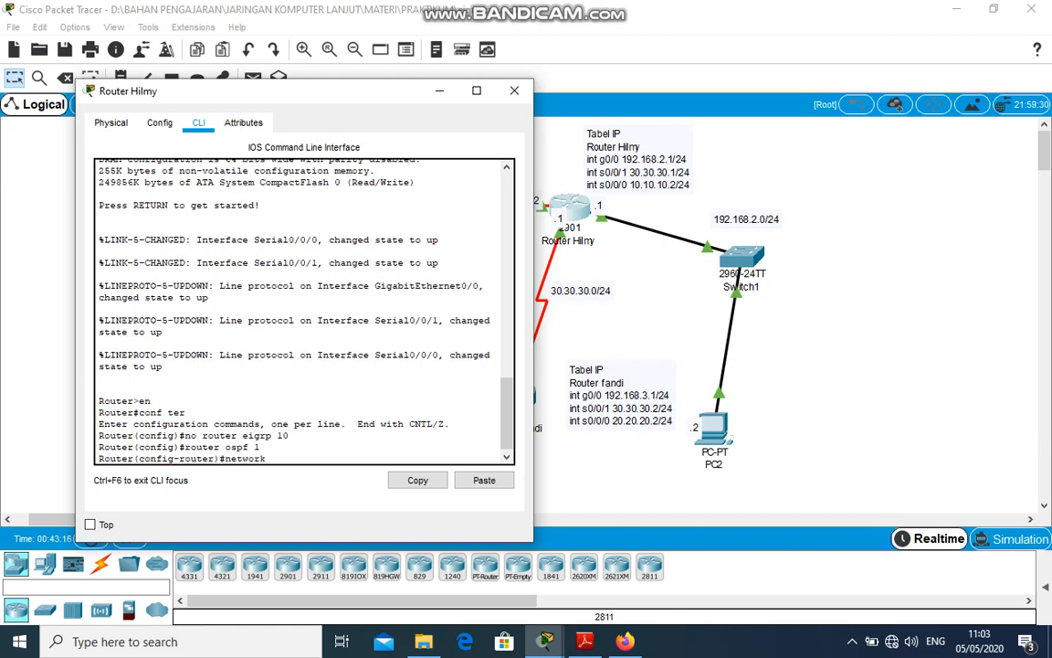
pyautogui.write(' 10.10.10.0 0.0.0.3 area 0')
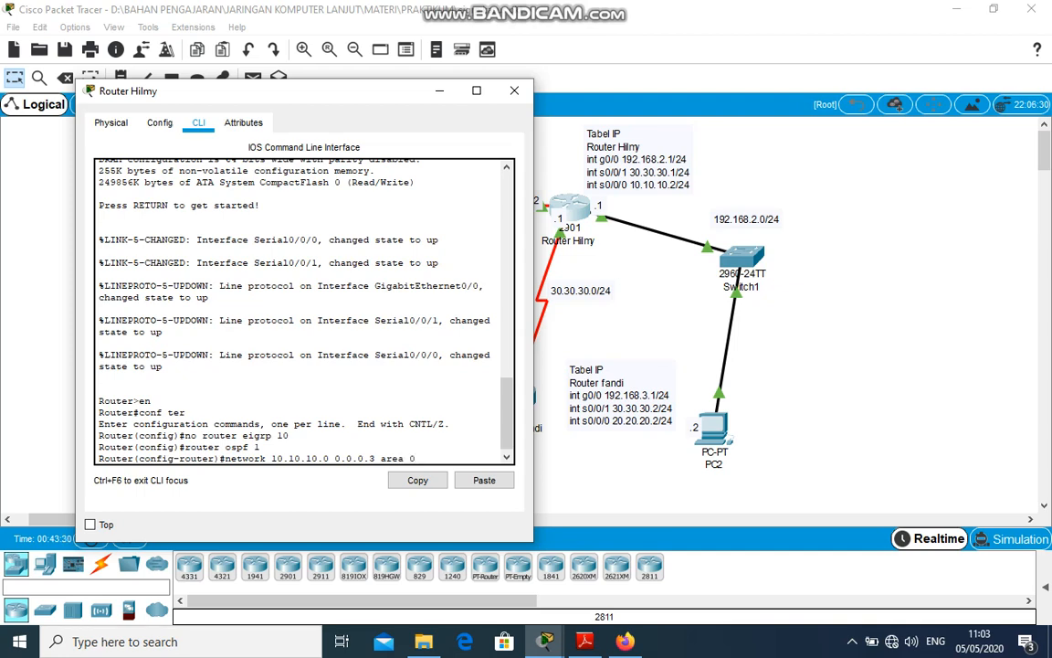
pyautogui.press('Return')
pyautogui.write('network')
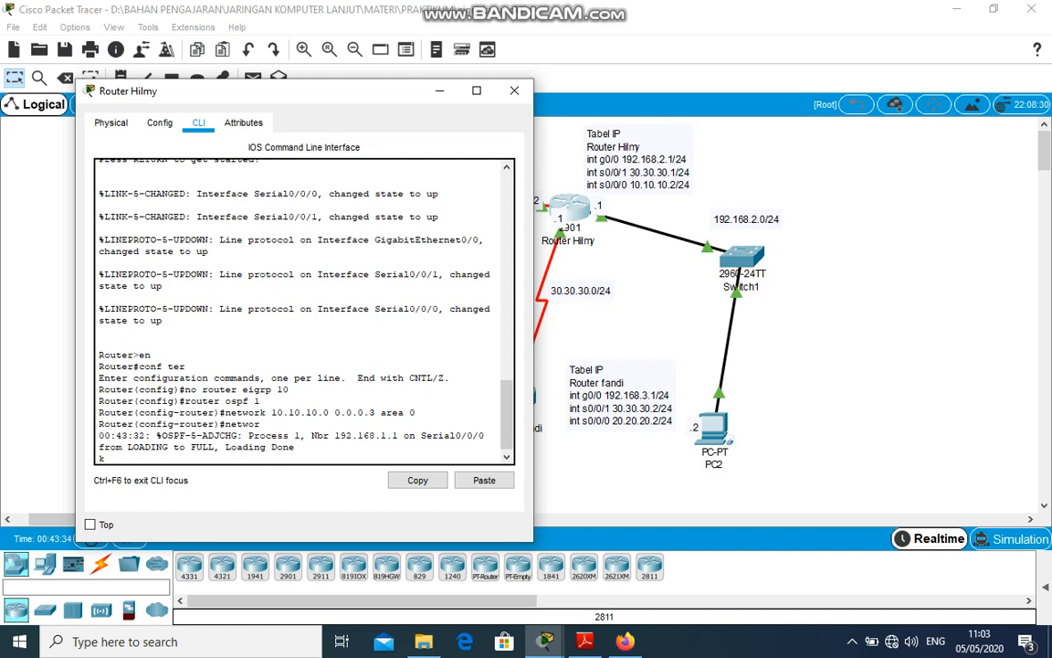
pyautogui.write(' 30.30.30.0 0.0.0.3 area 0')
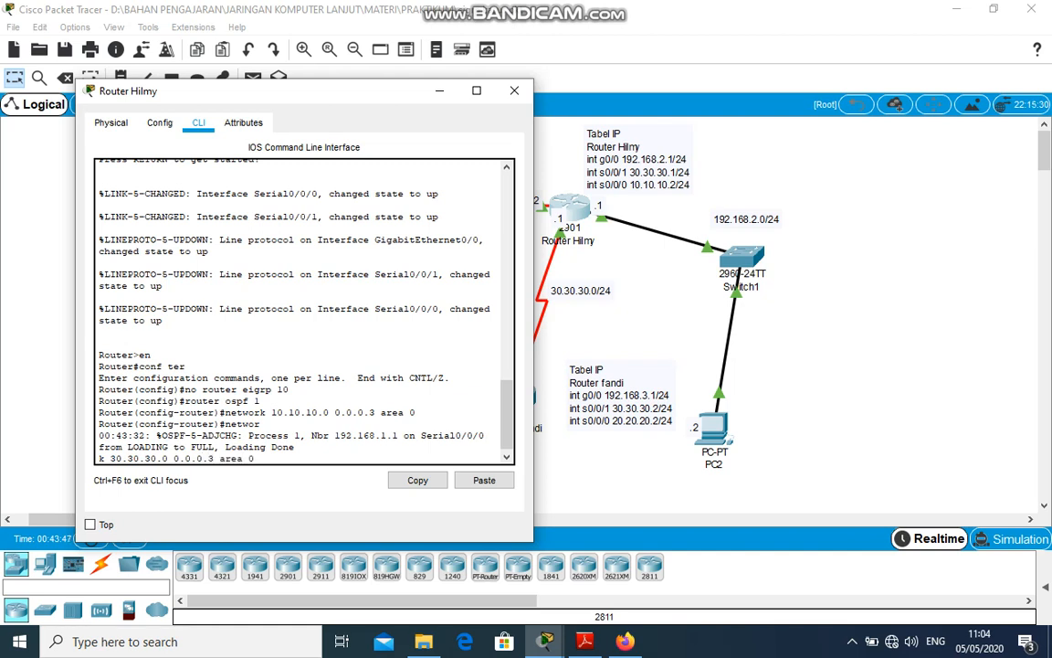
pyautogui.press('Return')
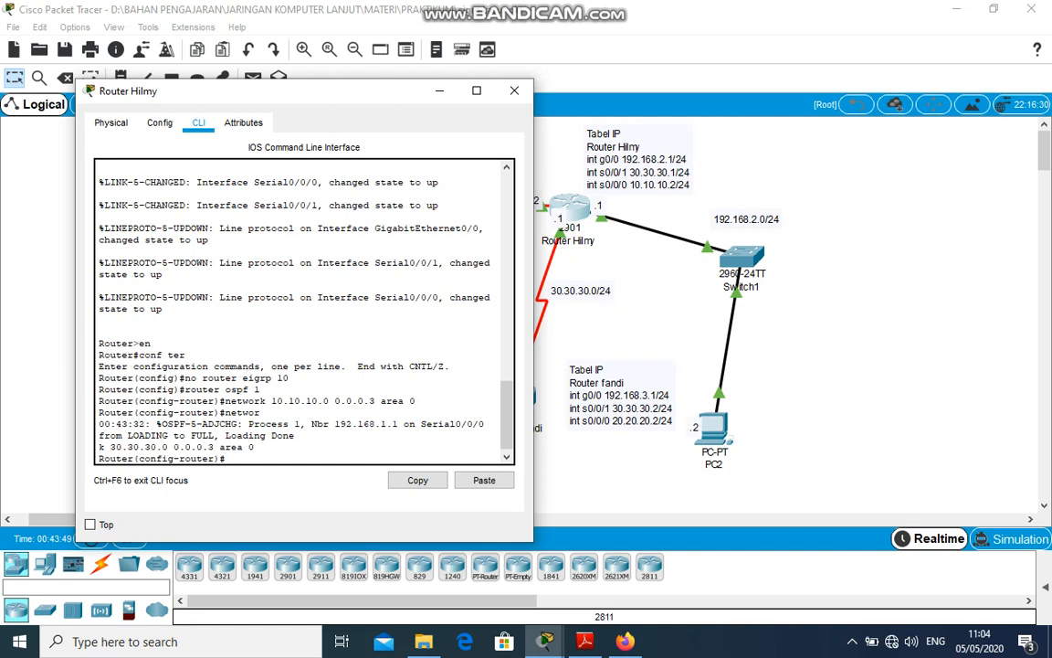
# Advertise network 192.168.2.0 with wildcard mask 0.0.0.3 in OSPF area 2.
pyautogui.write('netwr')
pyautogui.press('BackSpace')
pyautogui.write('ork 192.168.2.0')
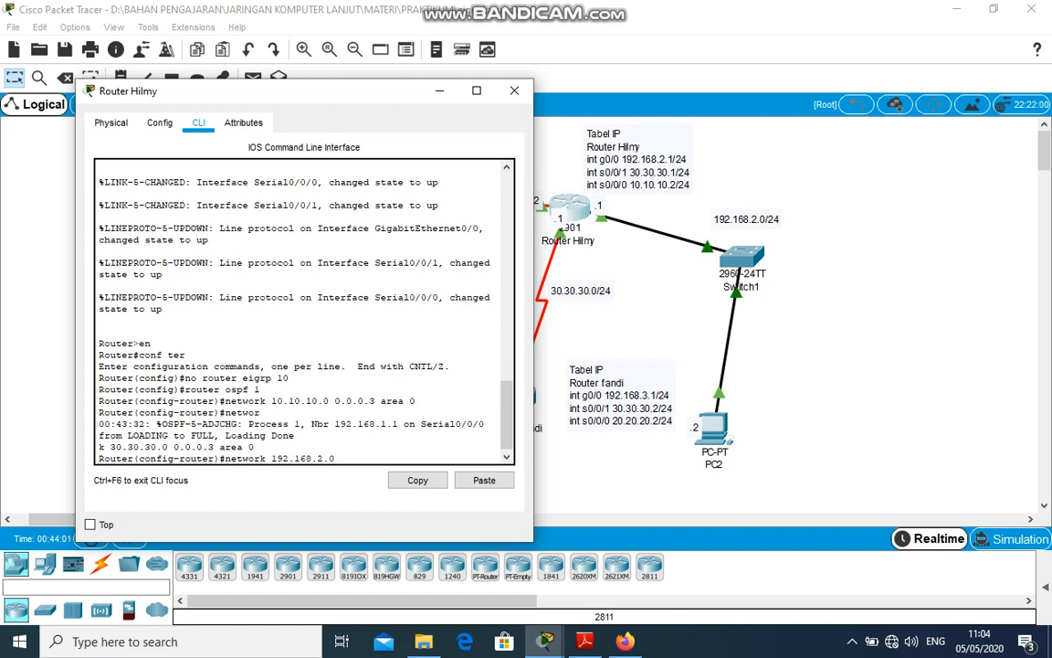
pyautogui.write(' 0.0.0.3 area 2')
pyautogui.press('Return')
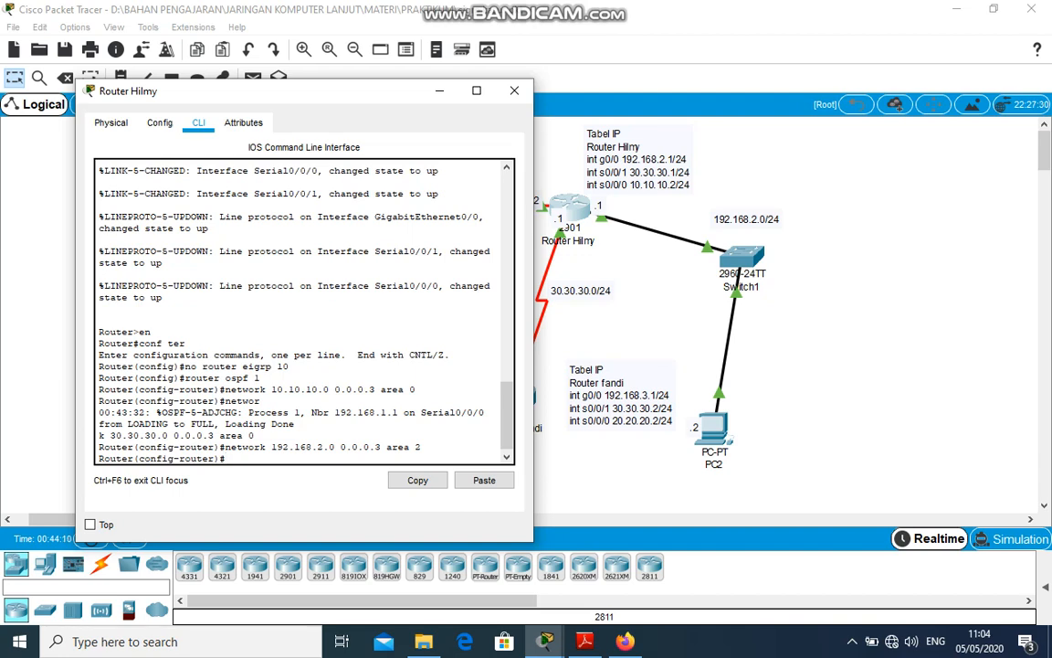
# Exit configuration mode and save the running configuration of the router connected to Switch1.
pyautogui.write('end')
pyautogui.press('Return')
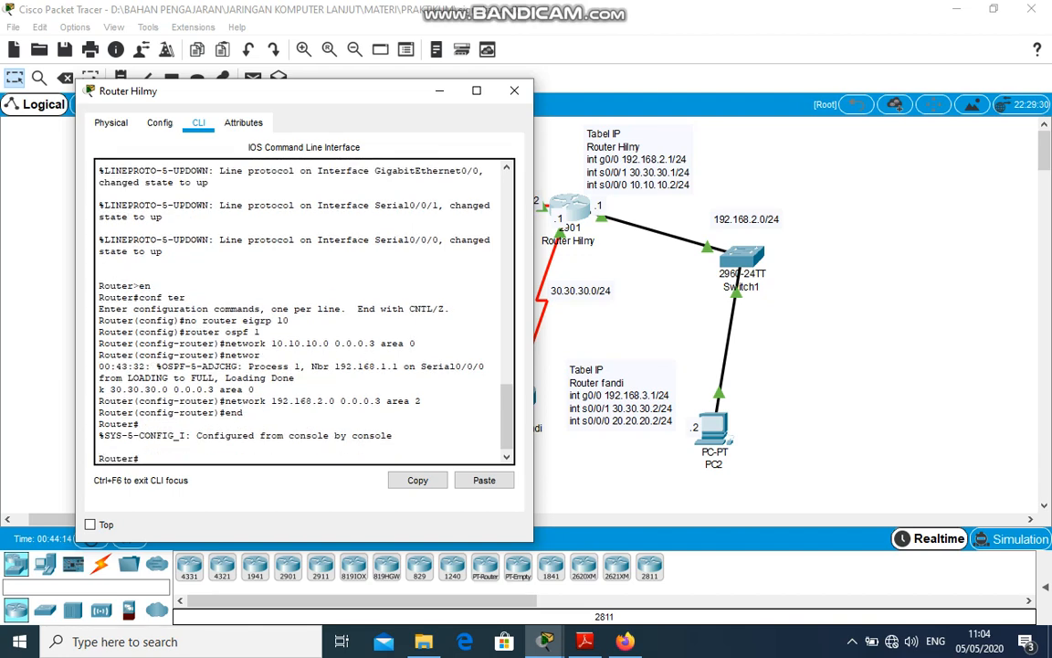
pyautogui.write('write')
pyautogui.press('Return')
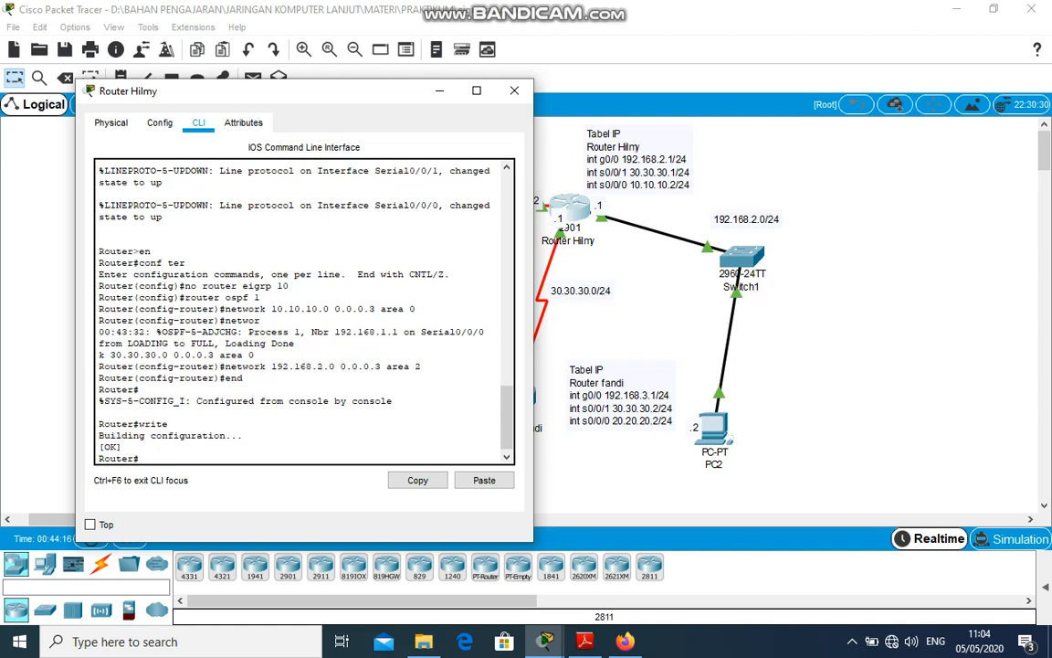
# Display the full IP routing table of the router connected to Switch1 and close its window.
pyautogui.write('sh ip route')
pyautogui.press('Return')
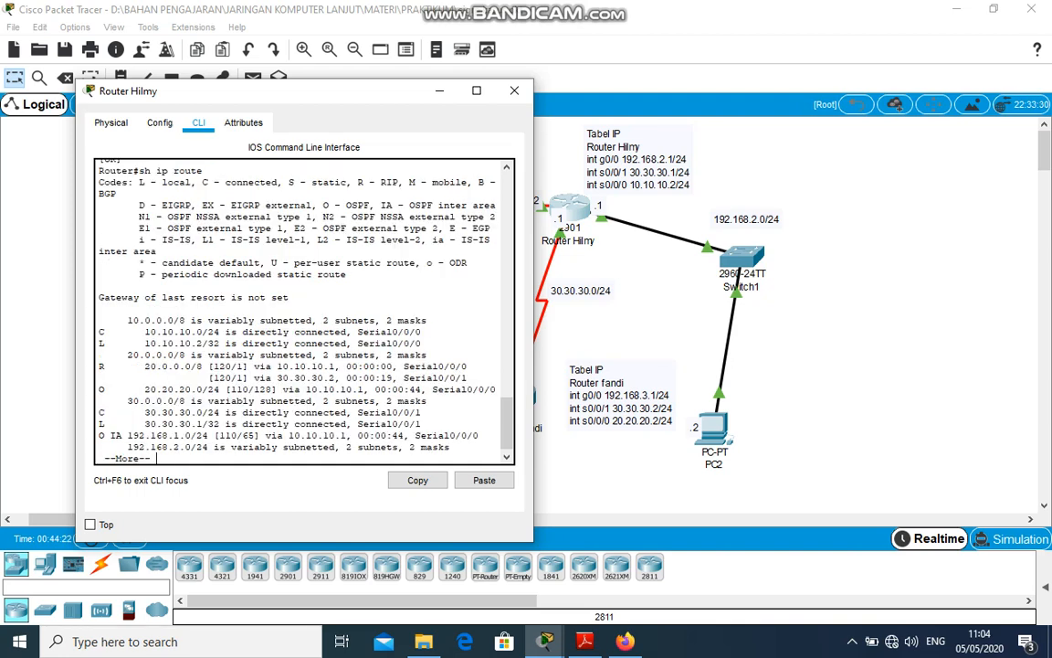
pyautogui.press('space')
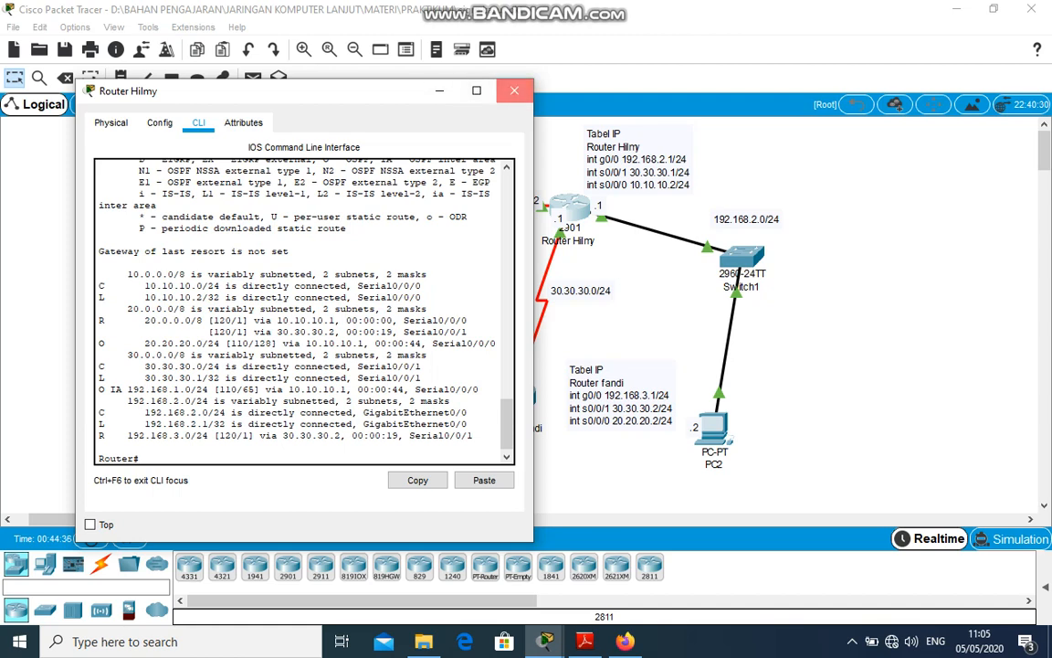
pyautogui.click(514, 90)
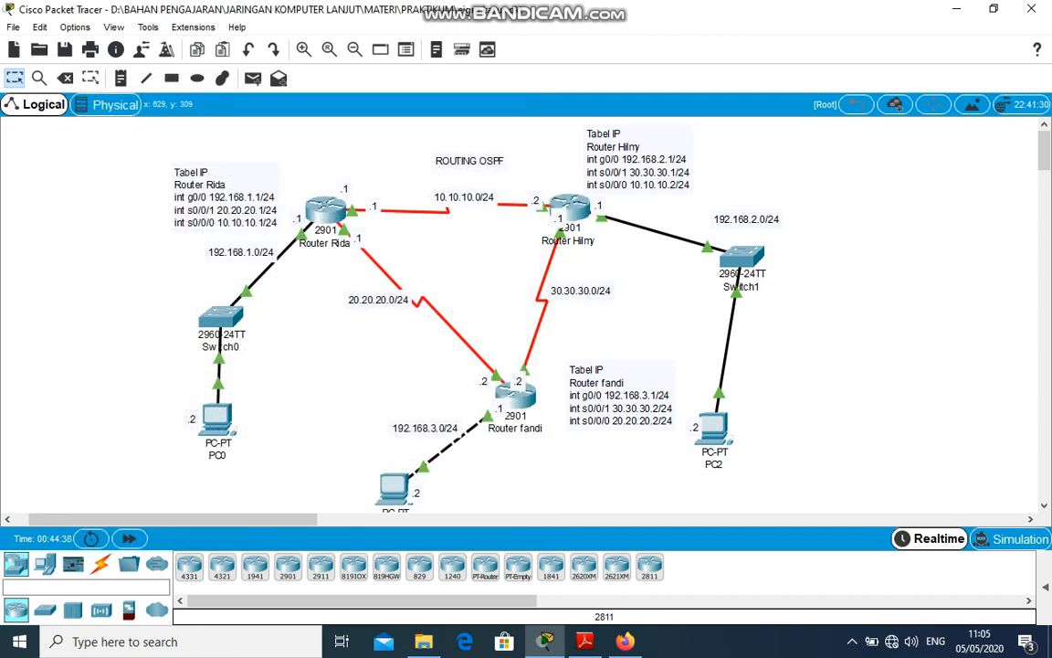
# Open the command line of the router serving the 192.168.3.0/24 network and enter global configuration mode.
pyautogui.click(514, 391)
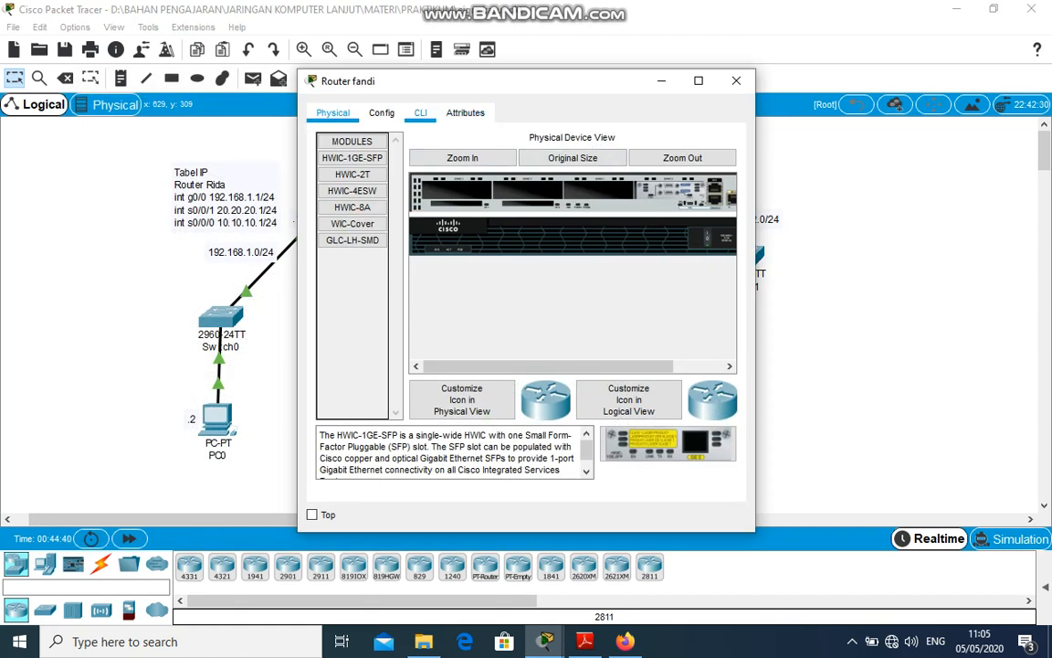
pyautogui.click(421, 112)
pyautogui.moveTo(570, 87); pyautogui.dragTo(357, 81)
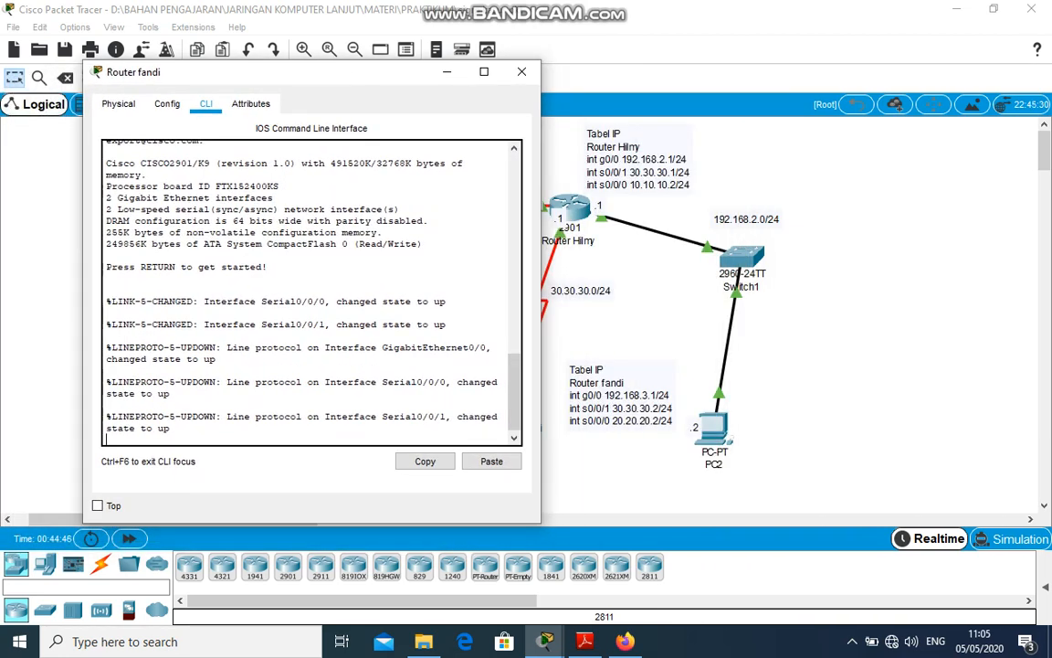
pyautogui.press('Return')
pyautogui.write('en')
pyautogui.press('Return')
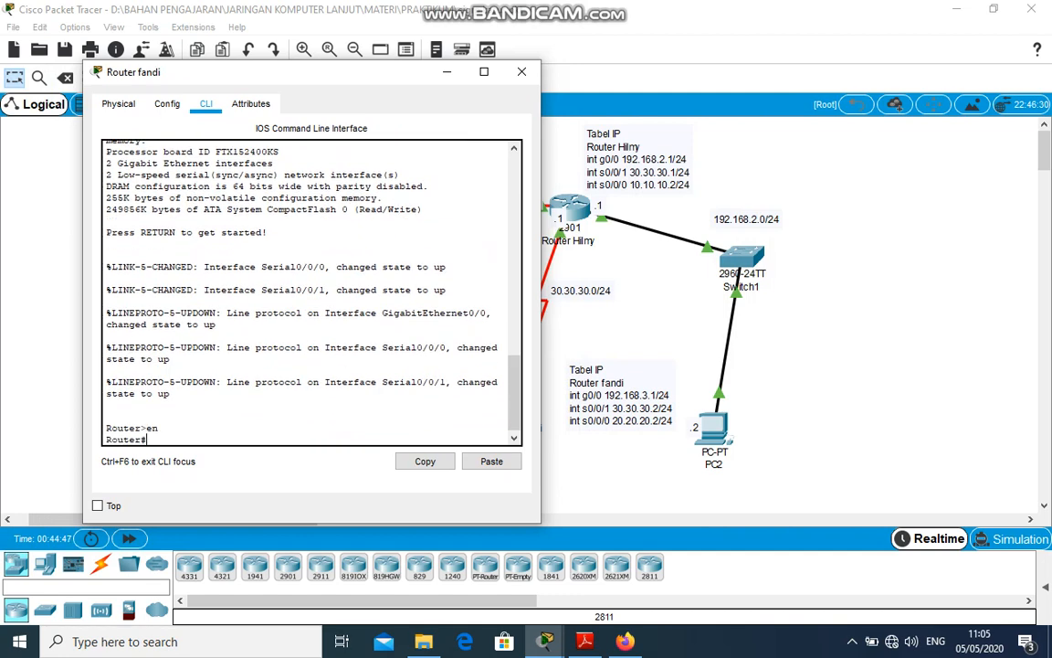
pyautogui.write('conf ter')
pyautogui.press('Return')
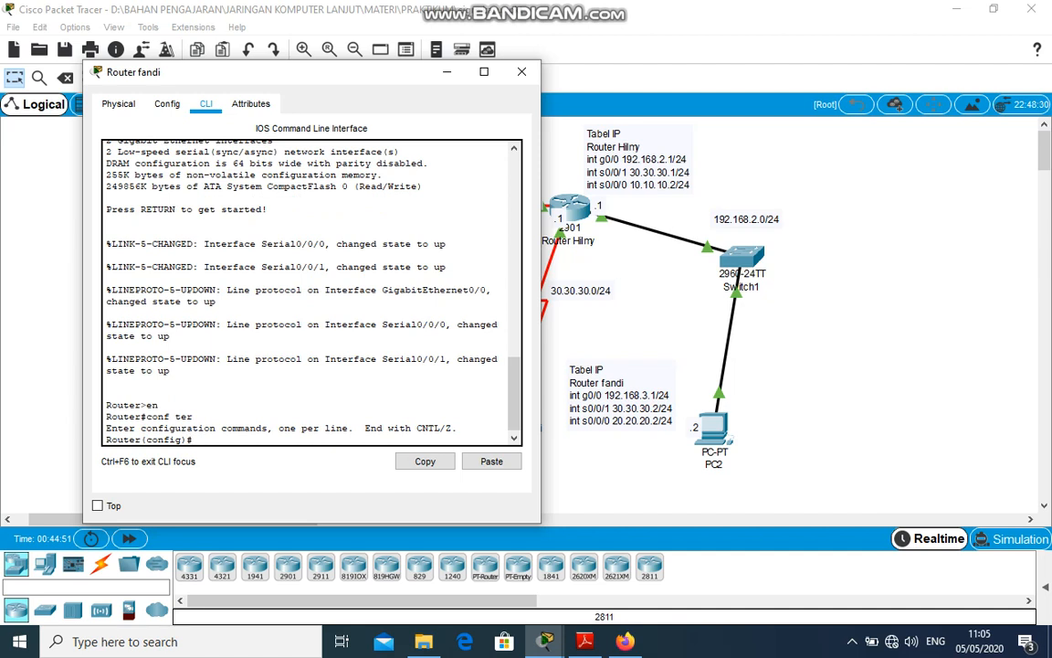
# Remove EIGRP process 10 from the 192.168.3.0/24 network's router and start OSPF process 1.
pyautogui.write('no router eigrp 10')
pyautogui.press('Return')
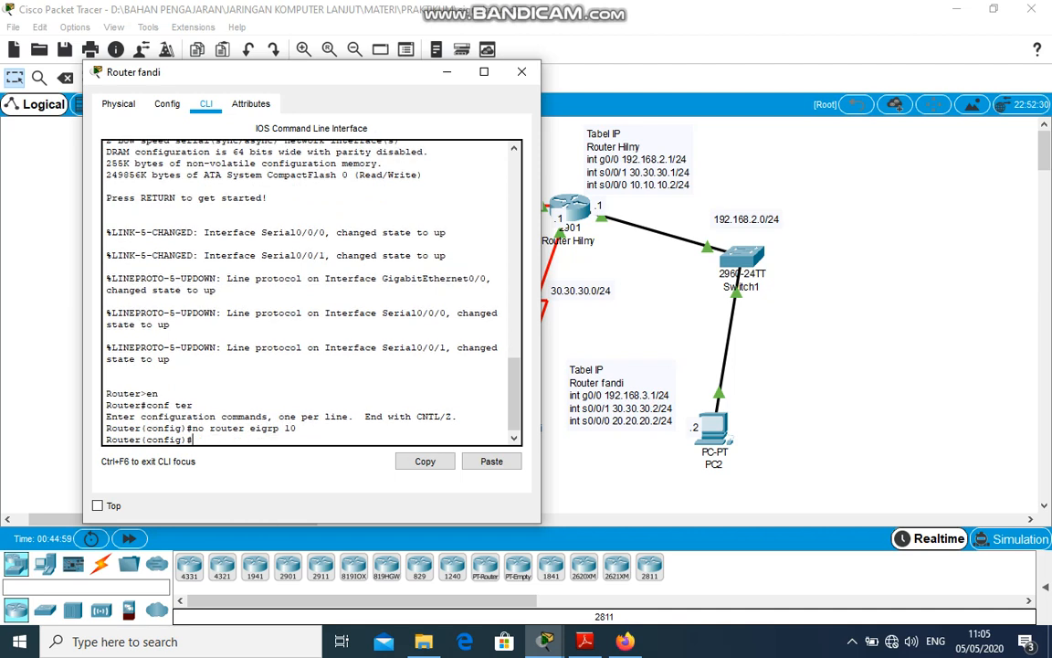
pyautogui.write('router ospf 1')
pyautogui.press('Return')
# Advertise network 30.30.30.0 with wildcard mask 0.0.0.3 in OSPF area 0.
pyautogui.write('netwpr')
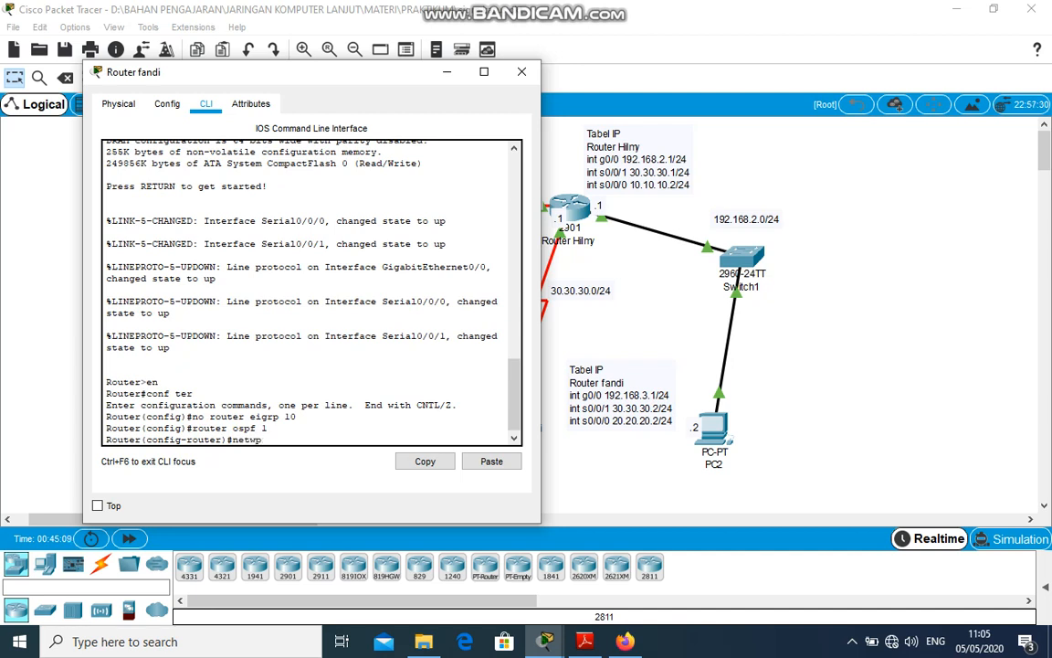
pyautogui.press('BackSpace')
pyautogui.press('BackSpace')
pyautogui.write('ork')
pyautogui.write('30.30.30.0 0.0.0.3')
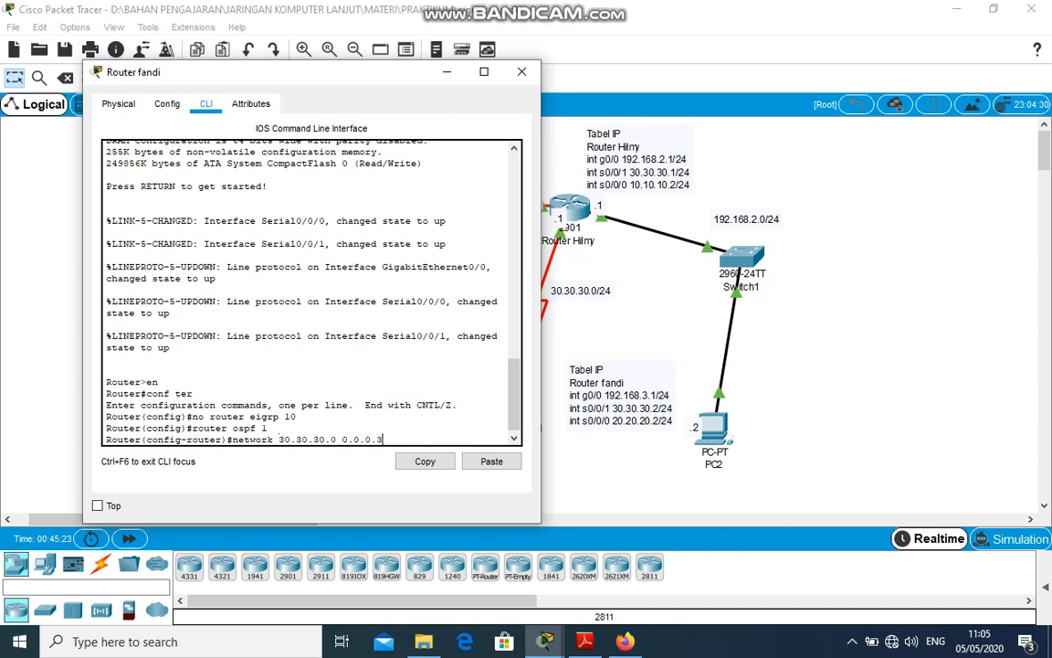
pyautogui.write(' area 0')
pyautogui.press('Return')
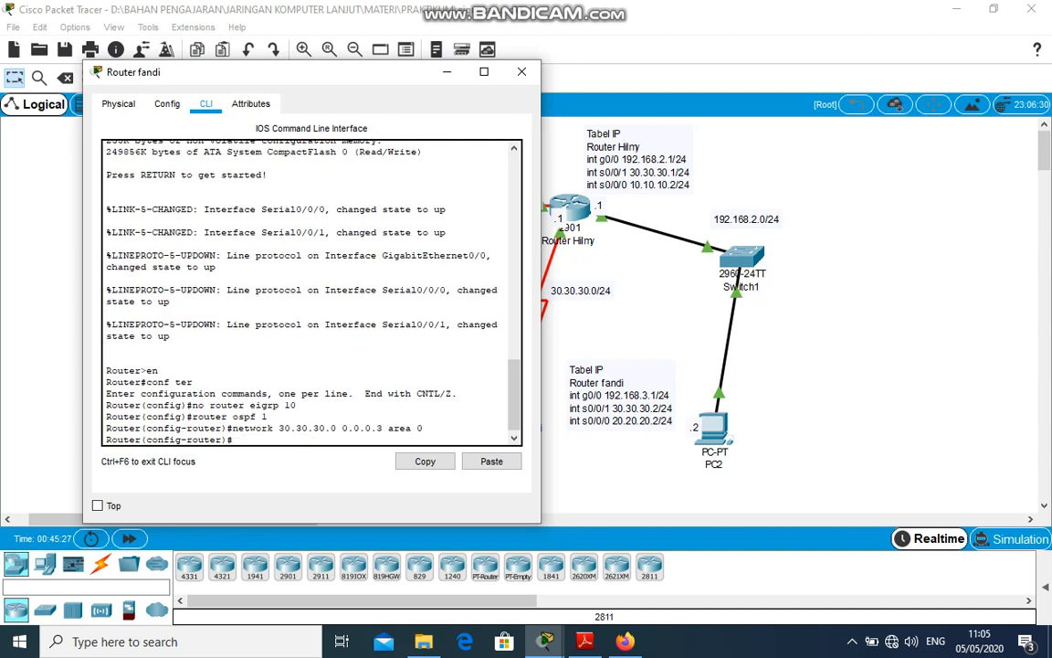
# Advertise network 20.20.20.0 with wildcard mask 0.0.0.3 in OSPF area 0.
pyautogui.write('network')
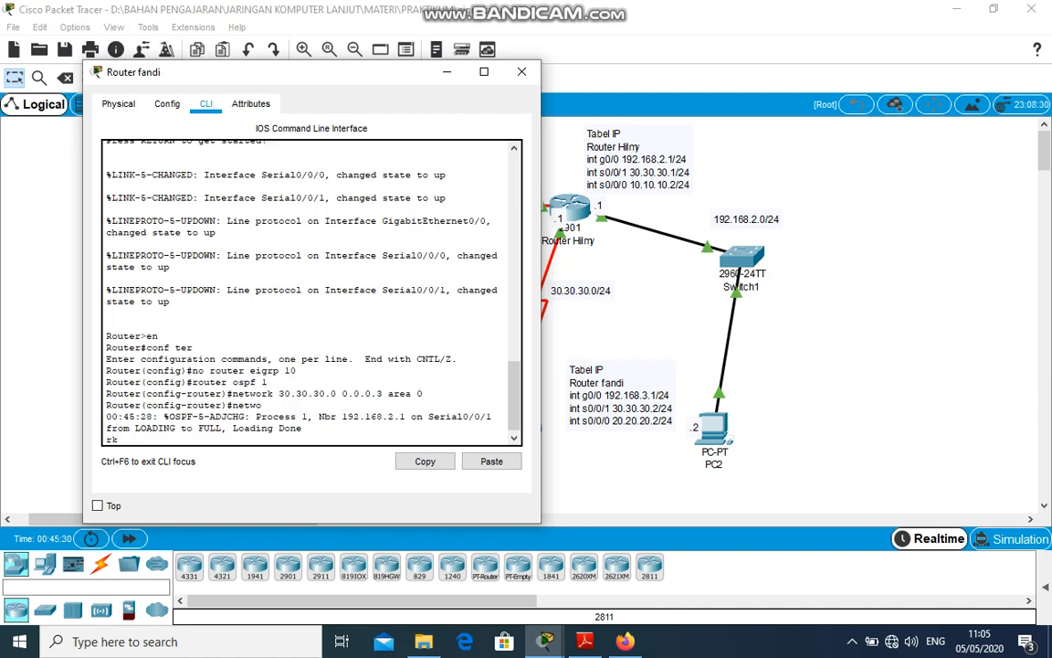
pyautogui.write(' 20.20.20.0 0.0.0.0')
pyautogui.press('BackSpace')
pyautogui.write('3 area')
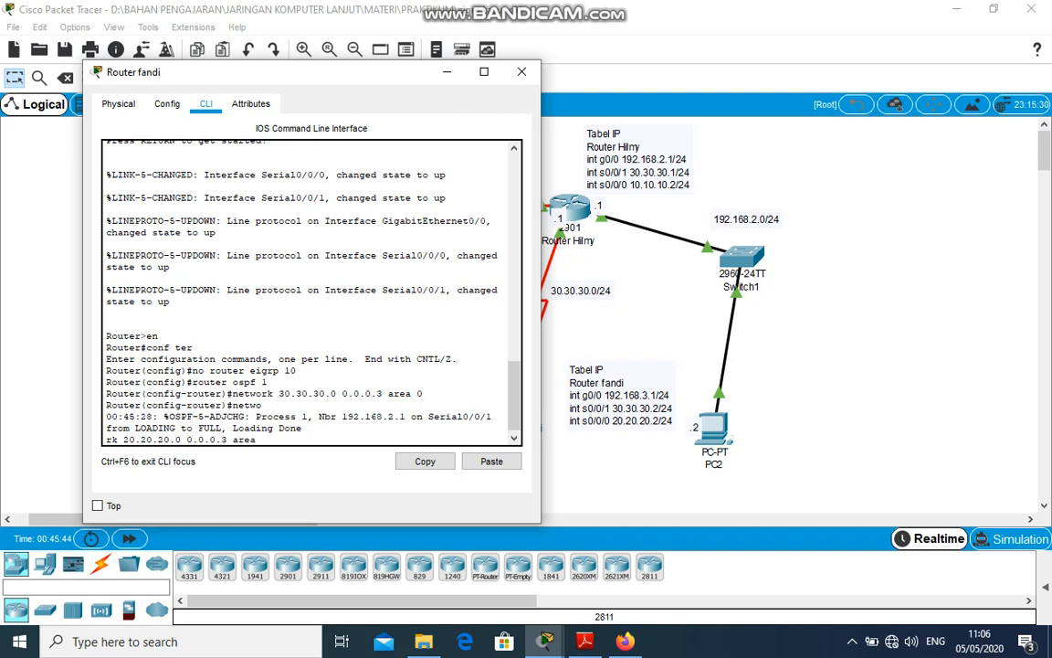
pyautogui.write(' 0')
pyautogui.press('Return')
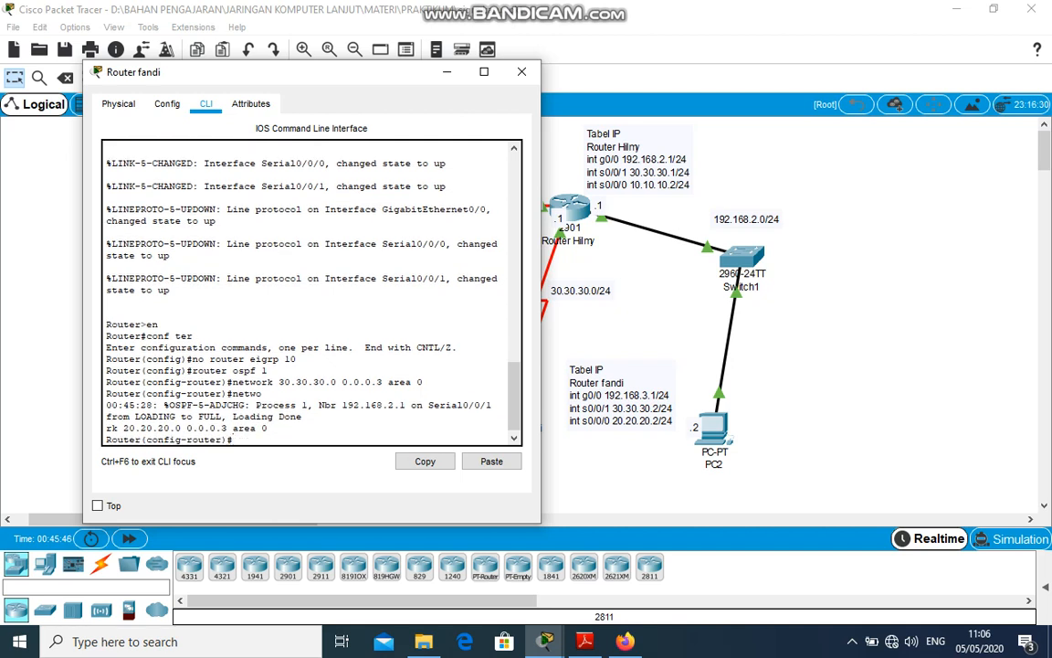
# Advertise network 192.168.3.0 with wildcard mask 0.0.0.3 in OSPF area 3.
pyautogui.write('networ')
pyautogui.write('k')
pyautogui.write(' 192.16')
pyautogui.write('8')
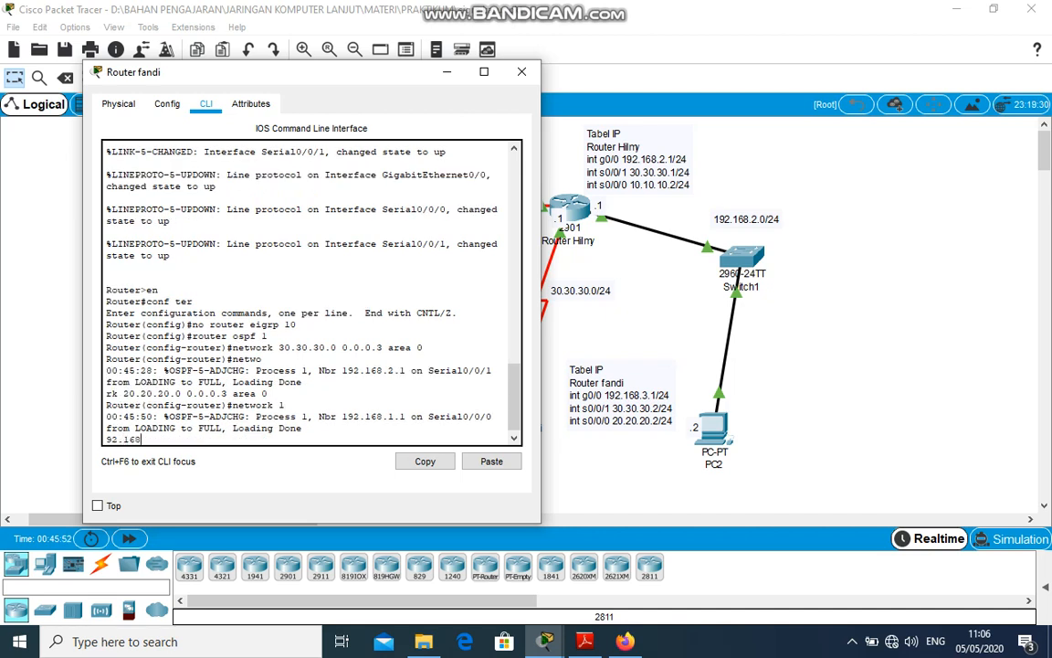
pyautogui.write('.3.0 0.0.0.3 area 3')
pyautogui.press('Return')
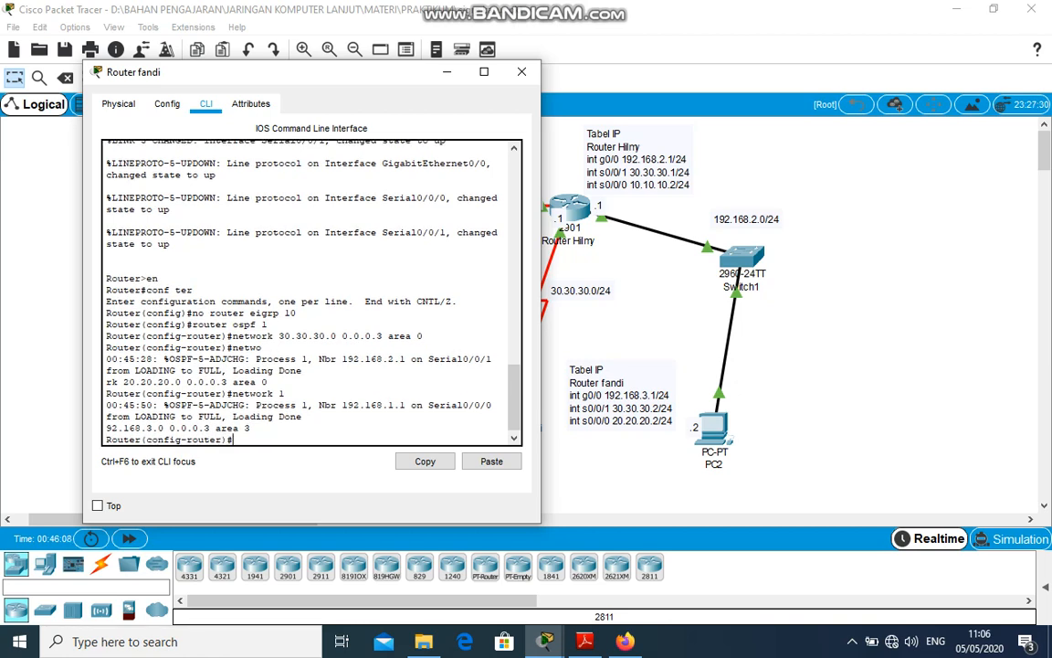
# Exit configuration mode and save the running configuration of the 192.168.3.0/24 network's router.
pyautogui.write('end')
pyautogui.press('Return')
pyautogui.press('Return')
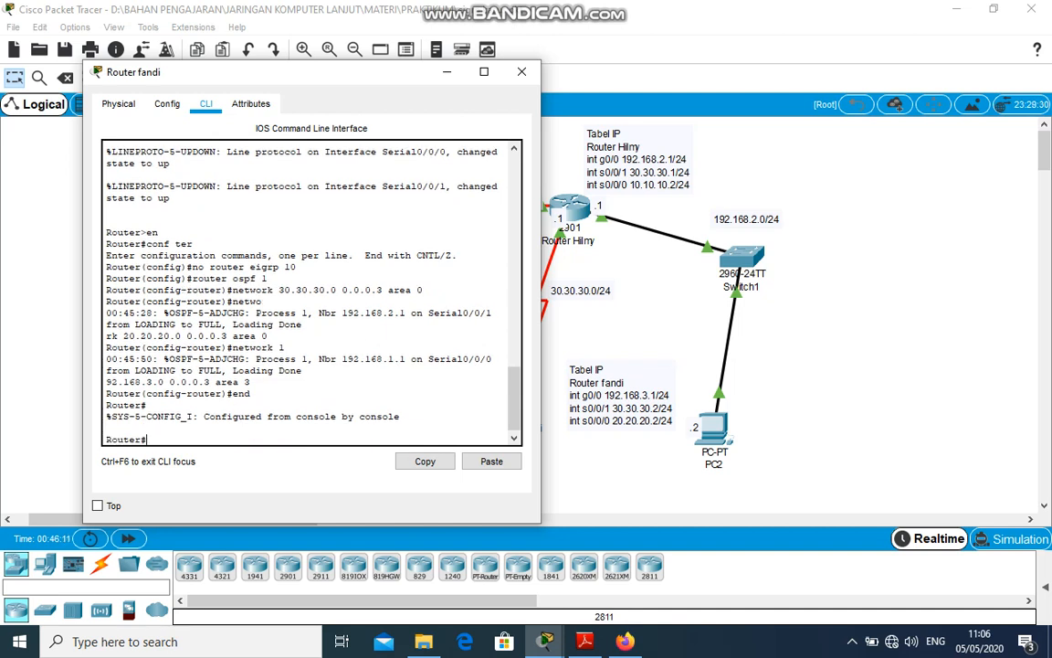
pyautogui.write('write')
pyautogui.press('Return')
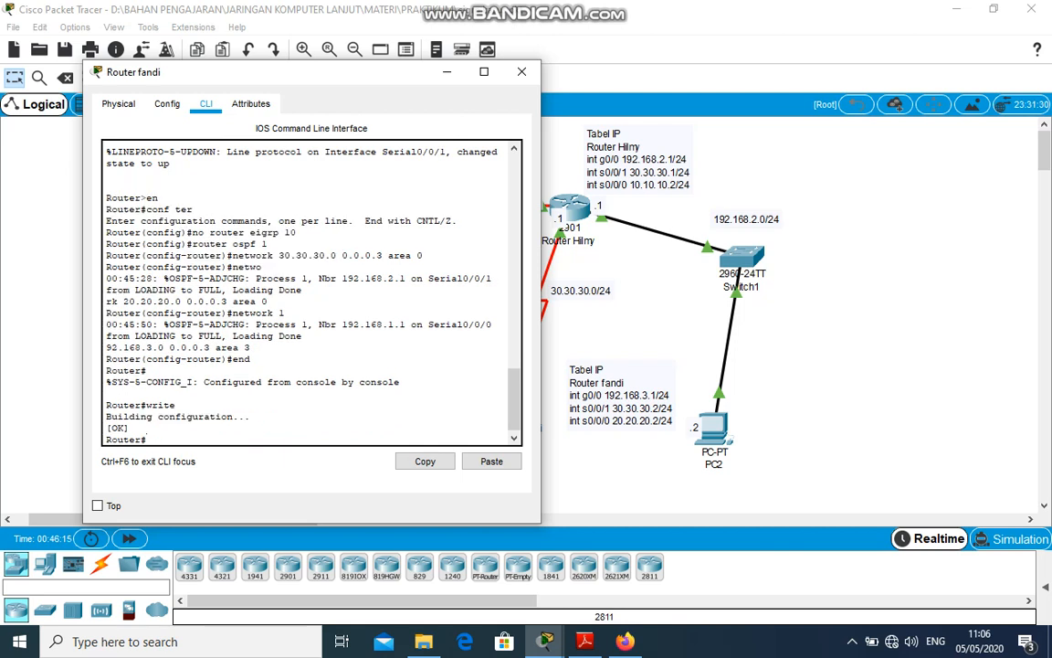
# Display the full IP routing table of the 192.168.3.0/24 network's router and close its window.
pyautogui.write('sh ip route')
pyautogui.press('Return')
pyautogui.press('space')
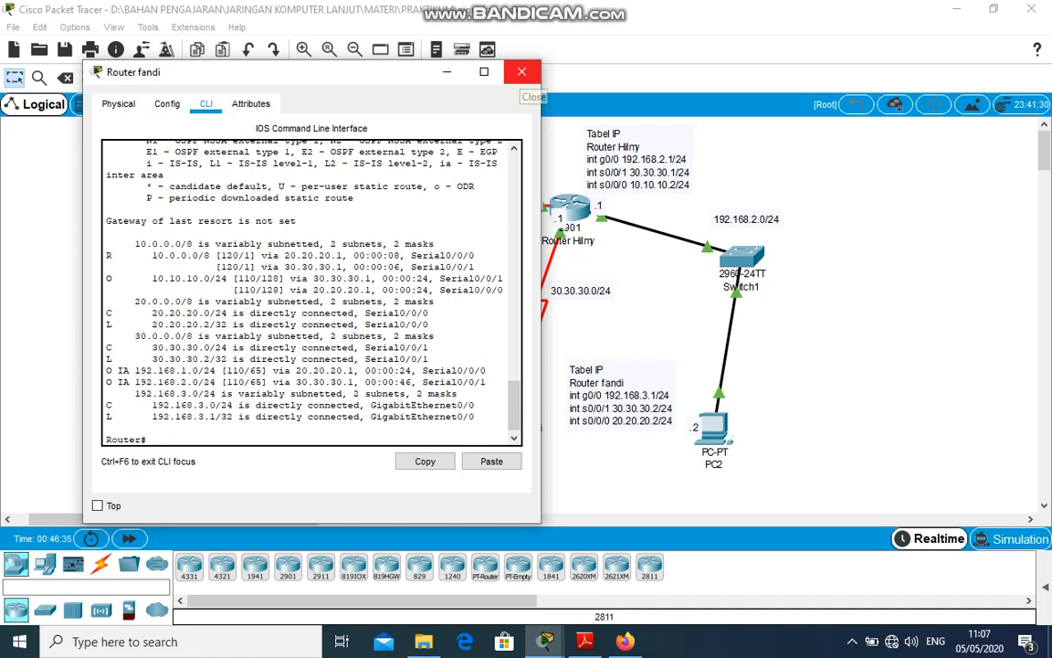
pyautogui.click(521, 71)
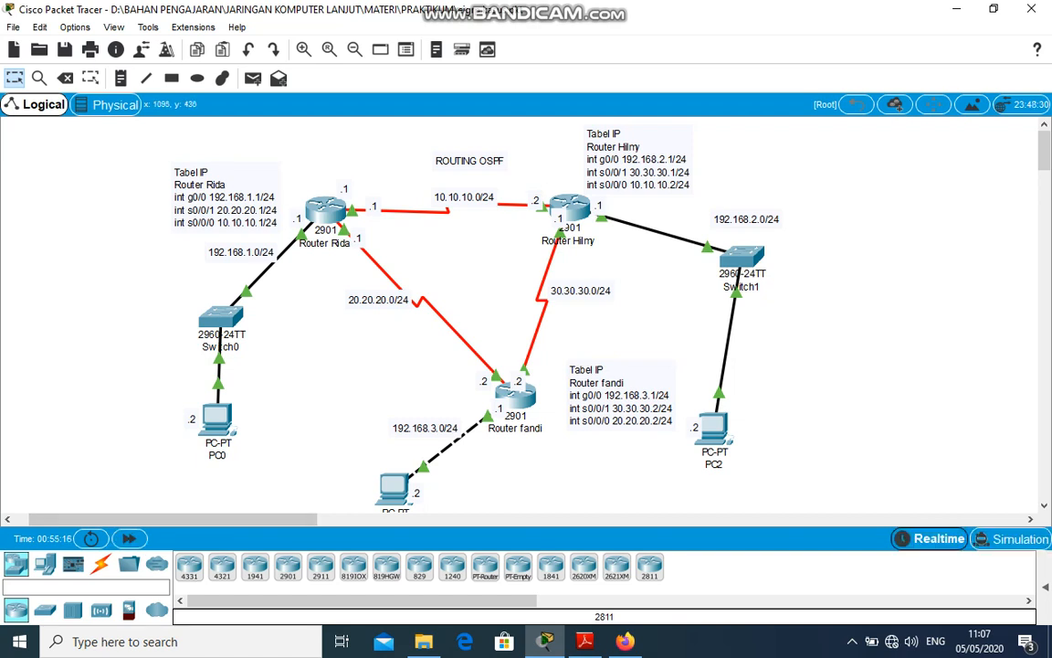
# Show the PDU list and send a simple PDU from PC0 to PC2.
pyautogui.click(1045, 587)
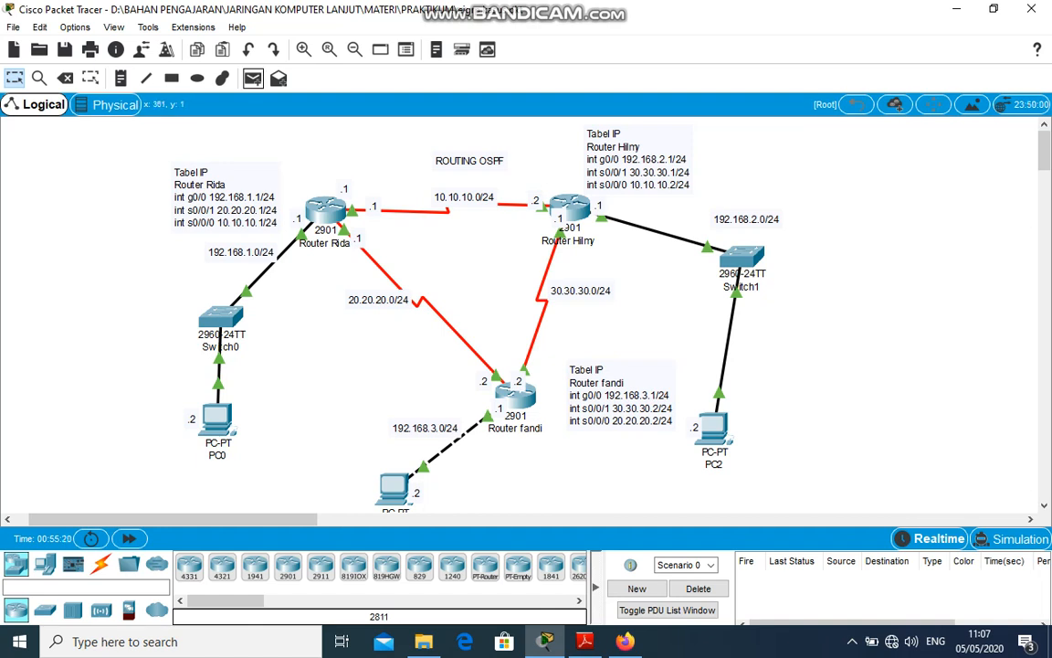
pyautogui.click(253, 77)
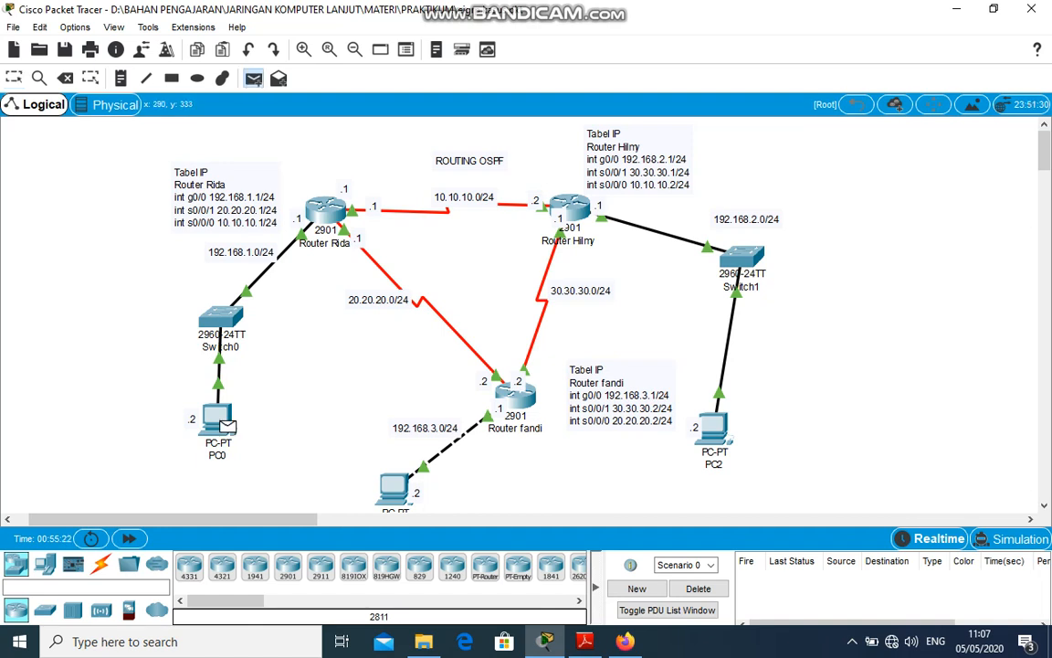
pyautogui.click(219, 422)
pyautogui.click(714, 428)
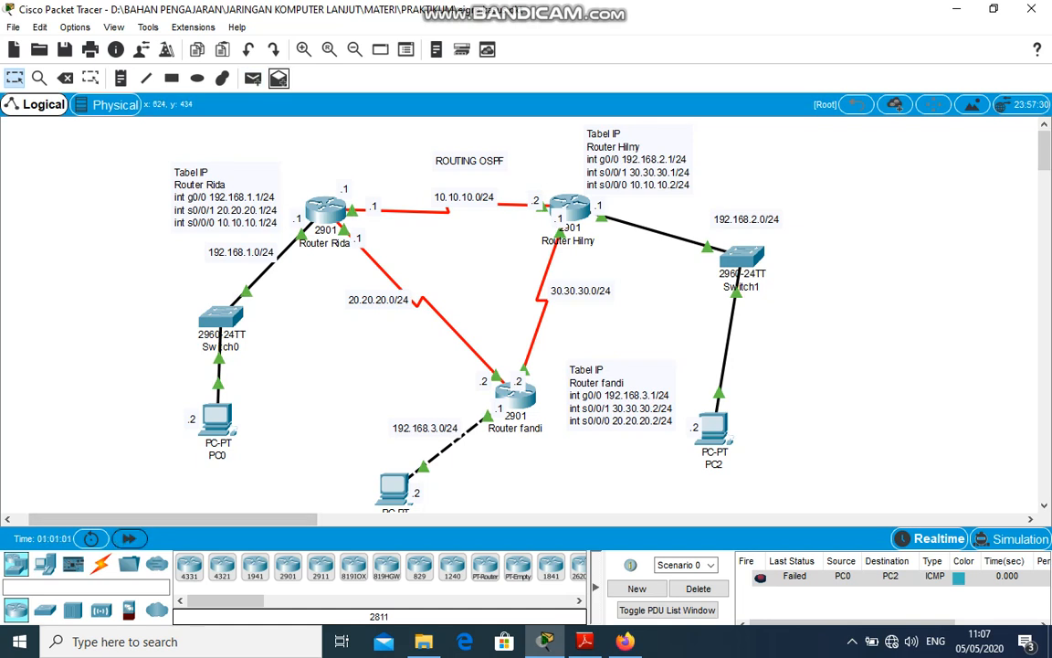
# Send a second simple PDU from PC0 to PC2.
pyautogui.click(278, 78)
pyautogui.click(253, 78)
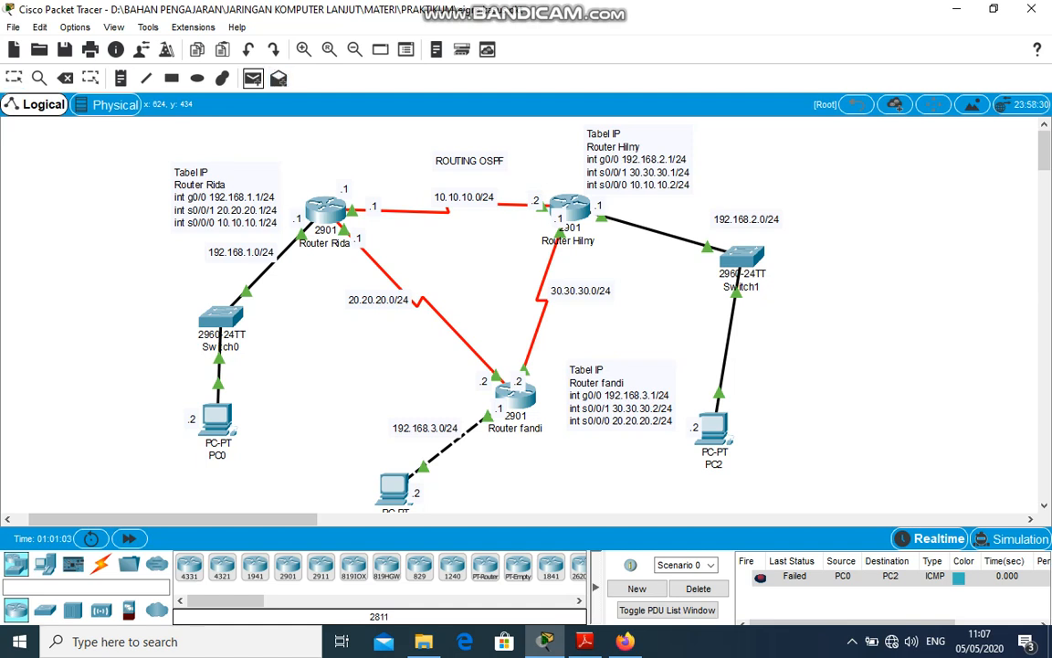
pyautogui.click(218, 421)
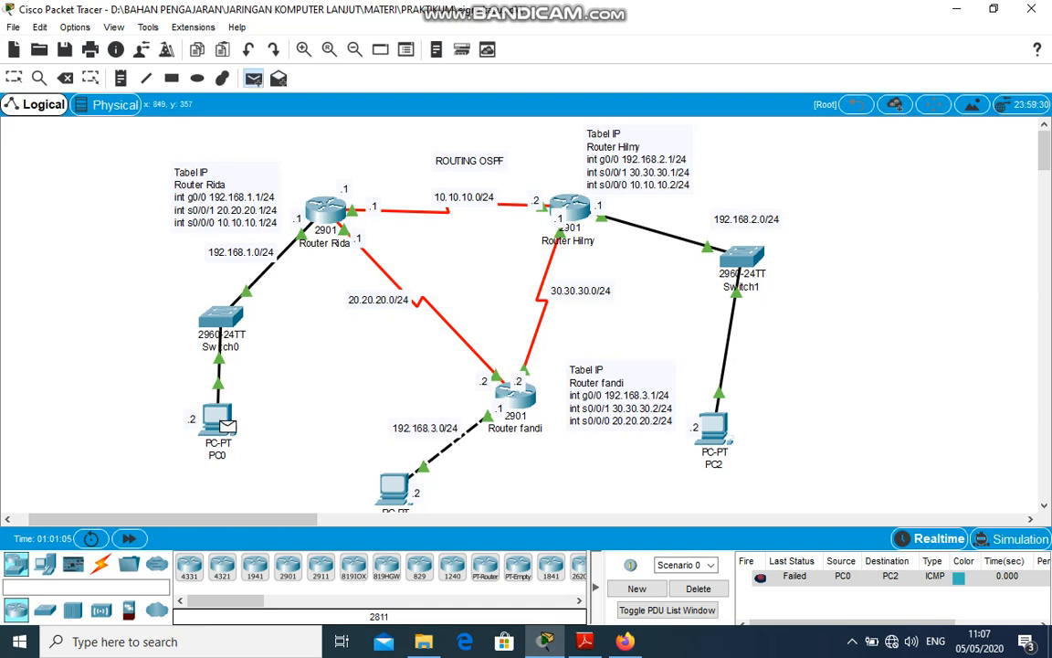
pyautogui.click(714, 425)
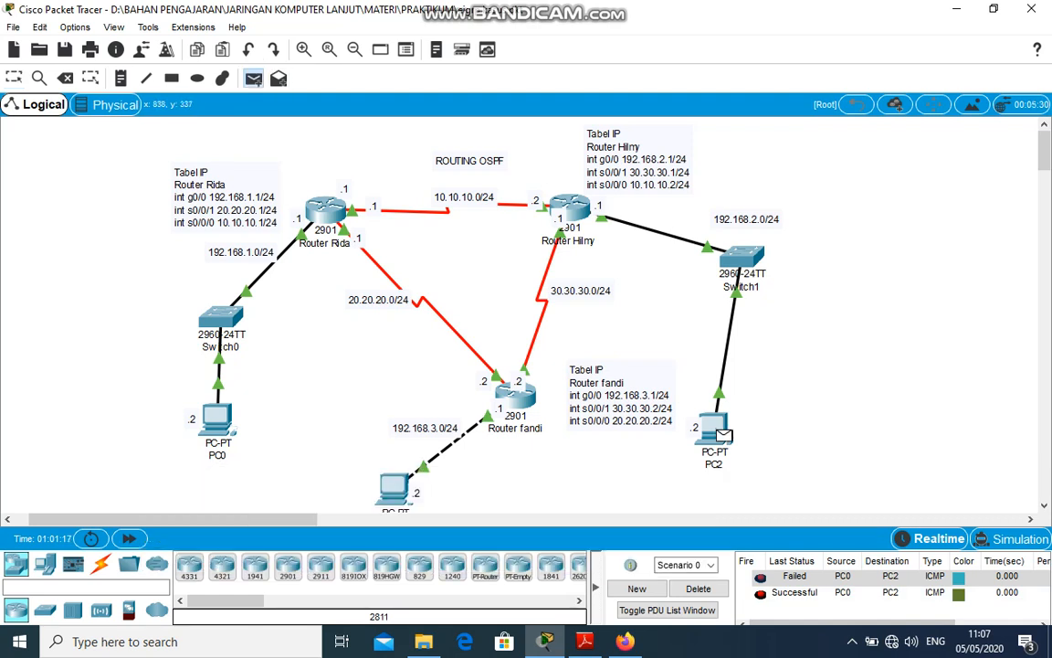
# Send a simple PDU from PC2 to PC0 and review its entry in the PDU list.
pyautogui.click(715, 428)
pyautogui.click(216, 419)
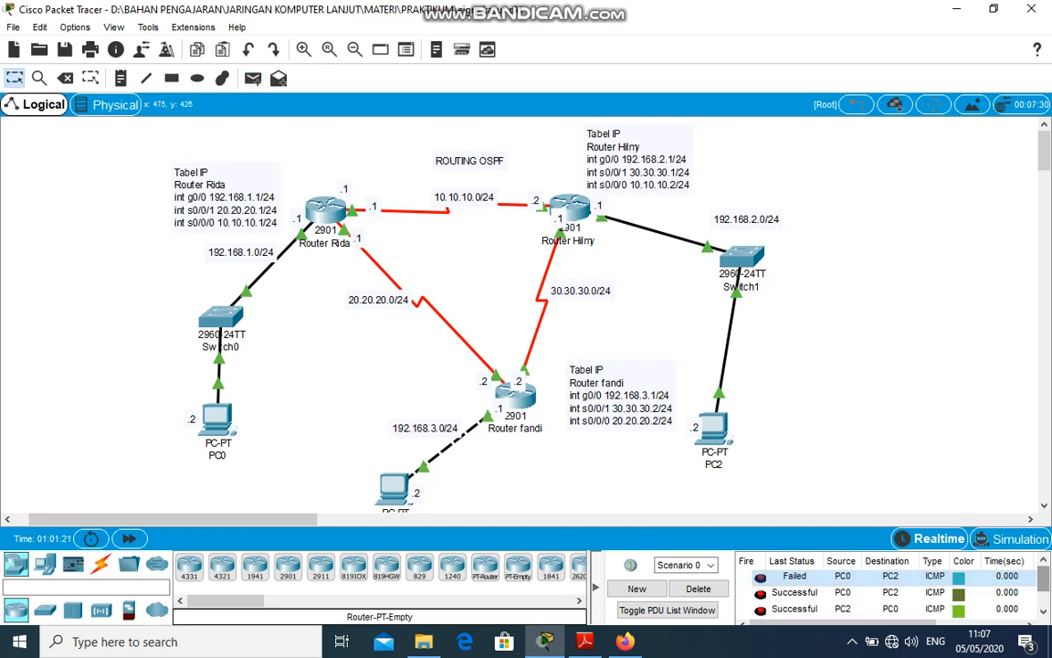
pyautogui.moveTo(1045, 579); pyautogui.dragTo(1044, 595)
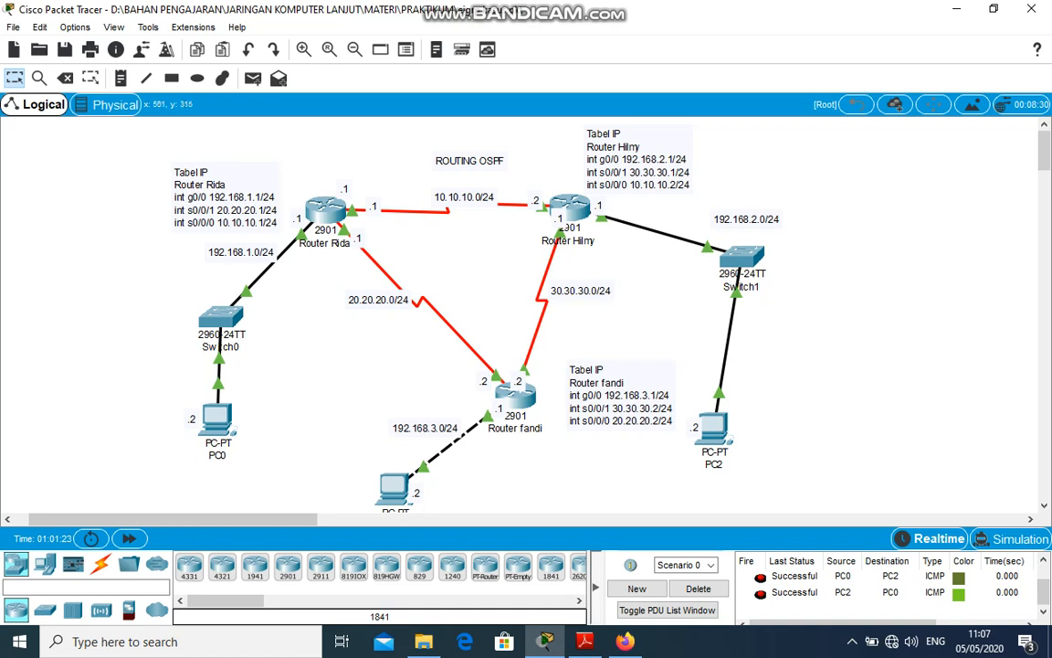
# Send simple PDUs from the PC on the 192.168.3.0/24 network to PC2.
pyautogui.click(253, 78)
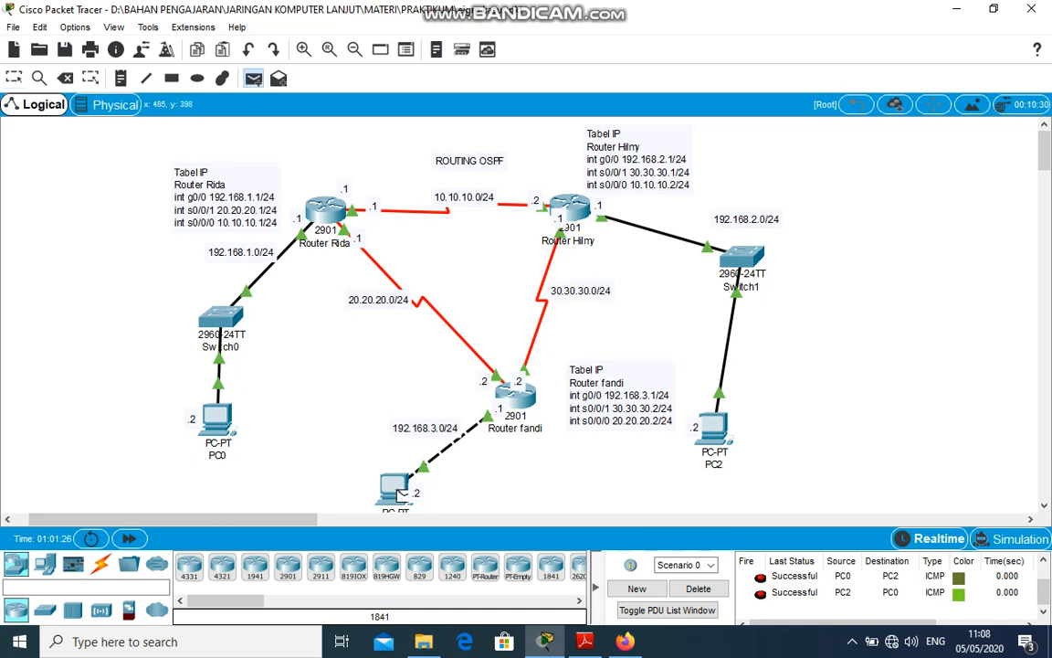
pyautogui.click(714, 428)
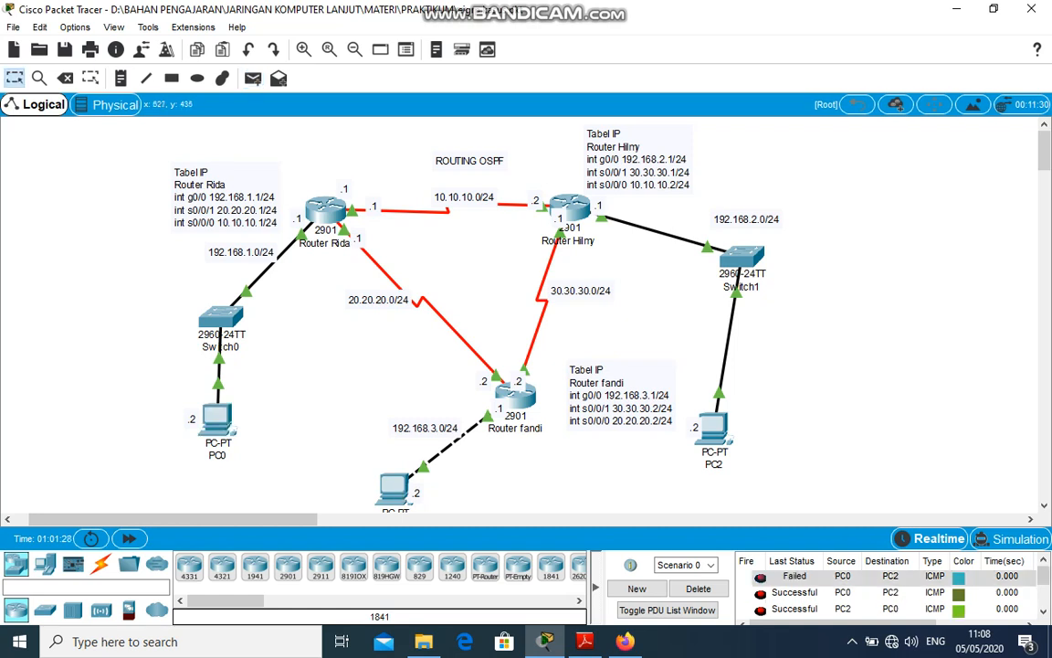
pyautogui.click(253, 78)
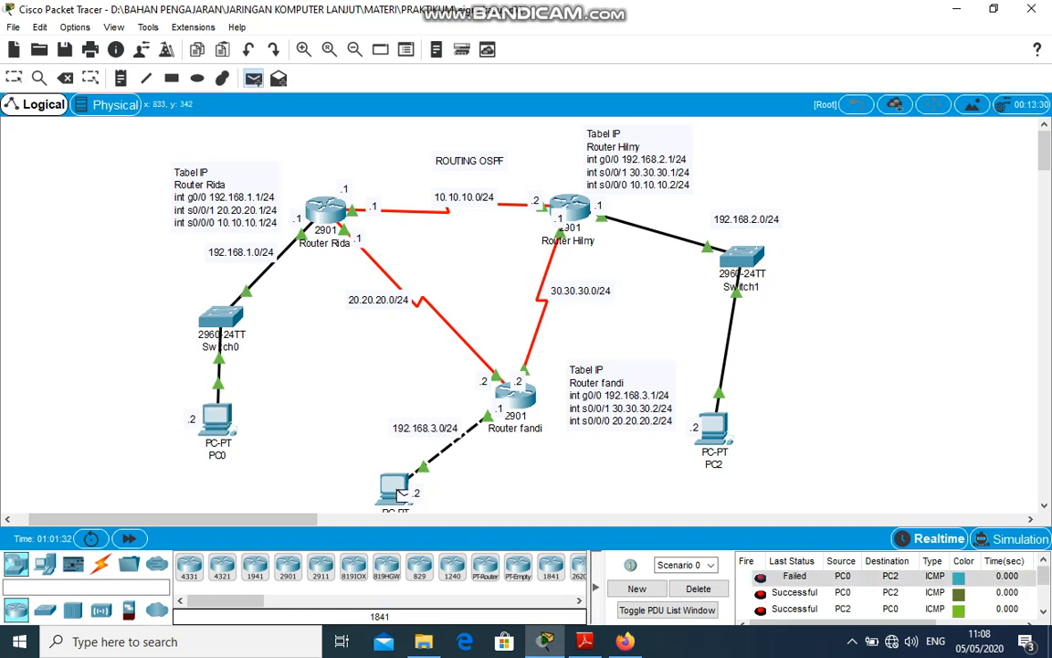
pyautogui.moveTo(398, 492)
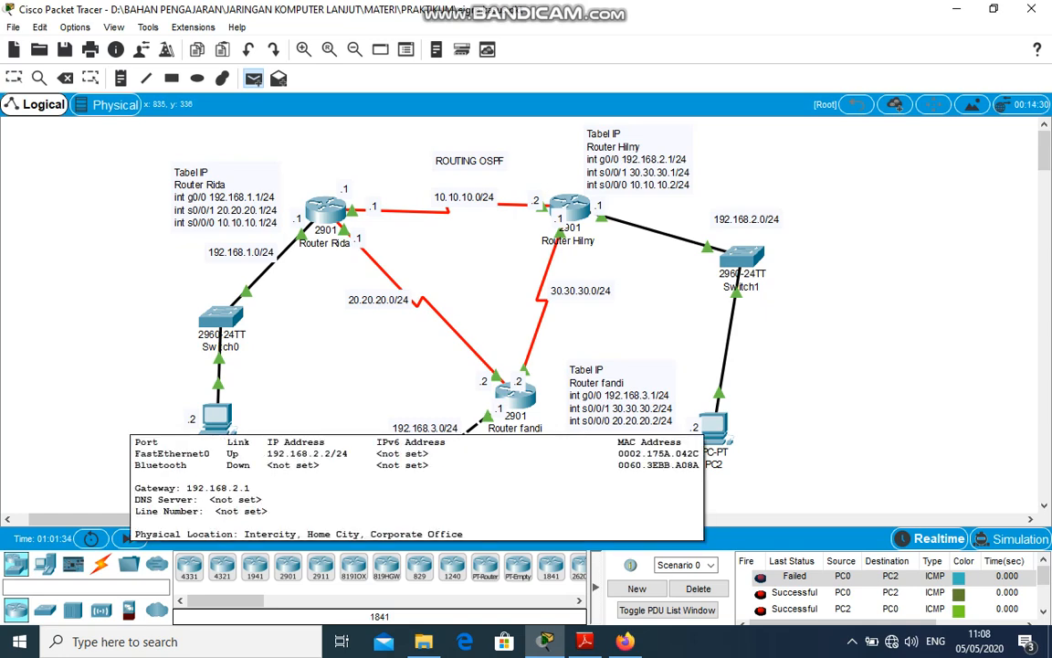